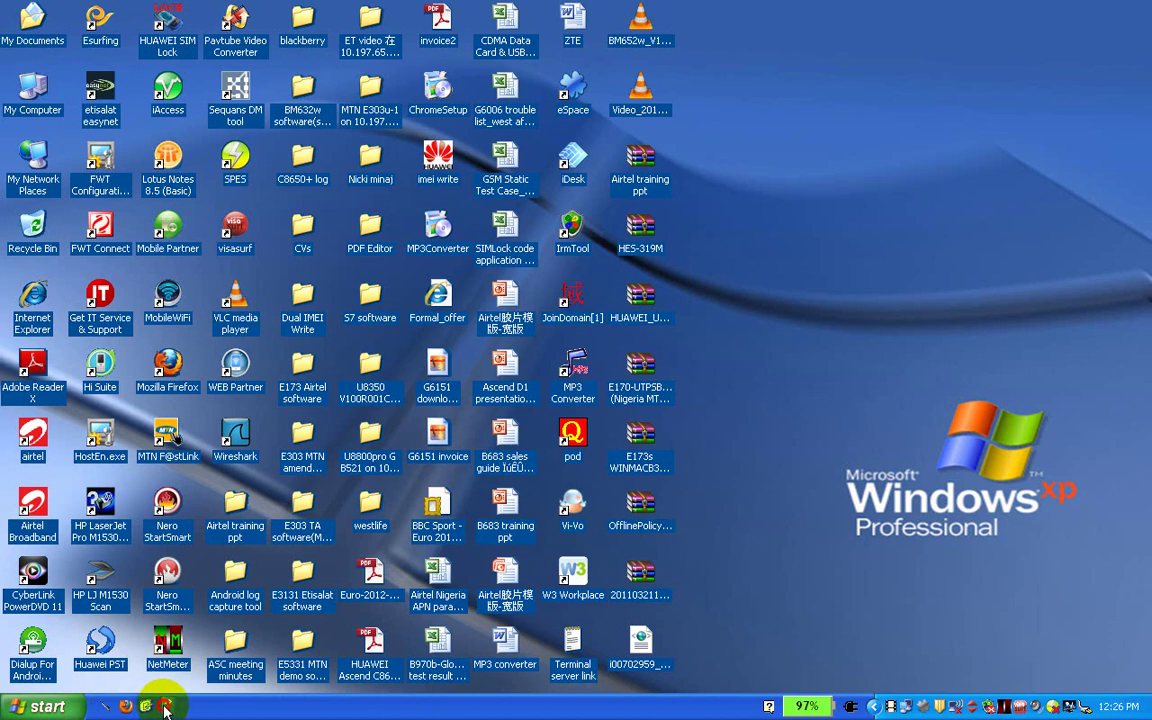
- Launch Internet Explorer from the hidden quick-launch programs on the taskbar
click(166, 706)
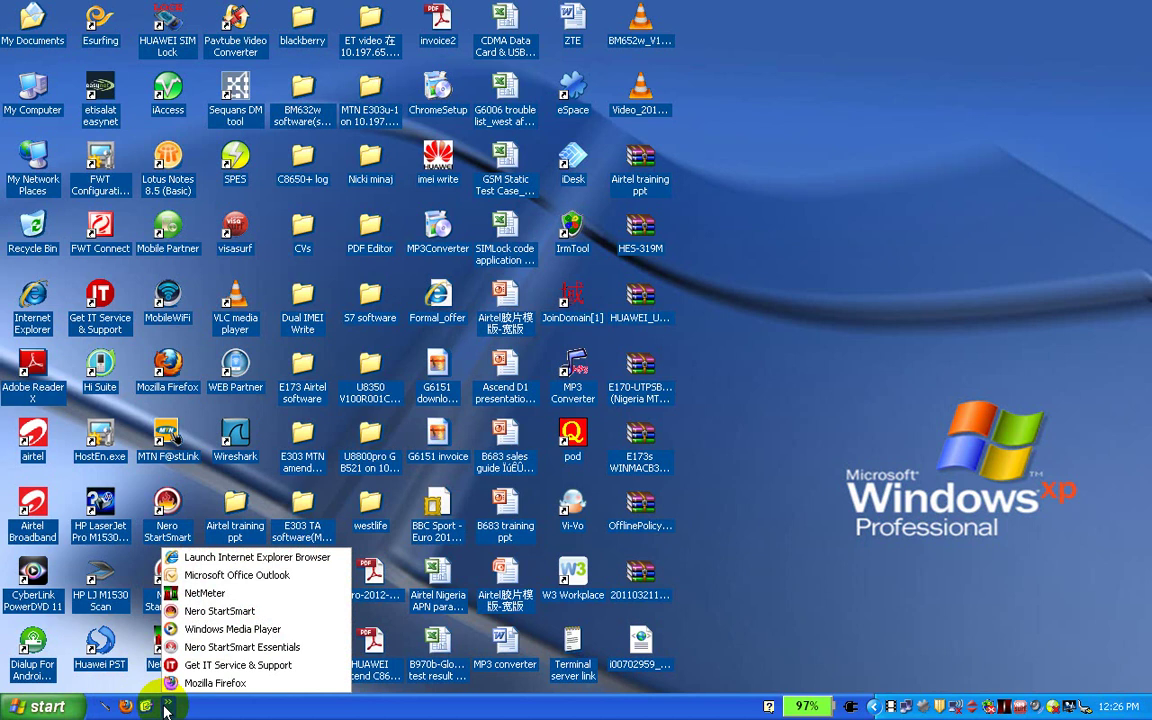
click(238, 560)
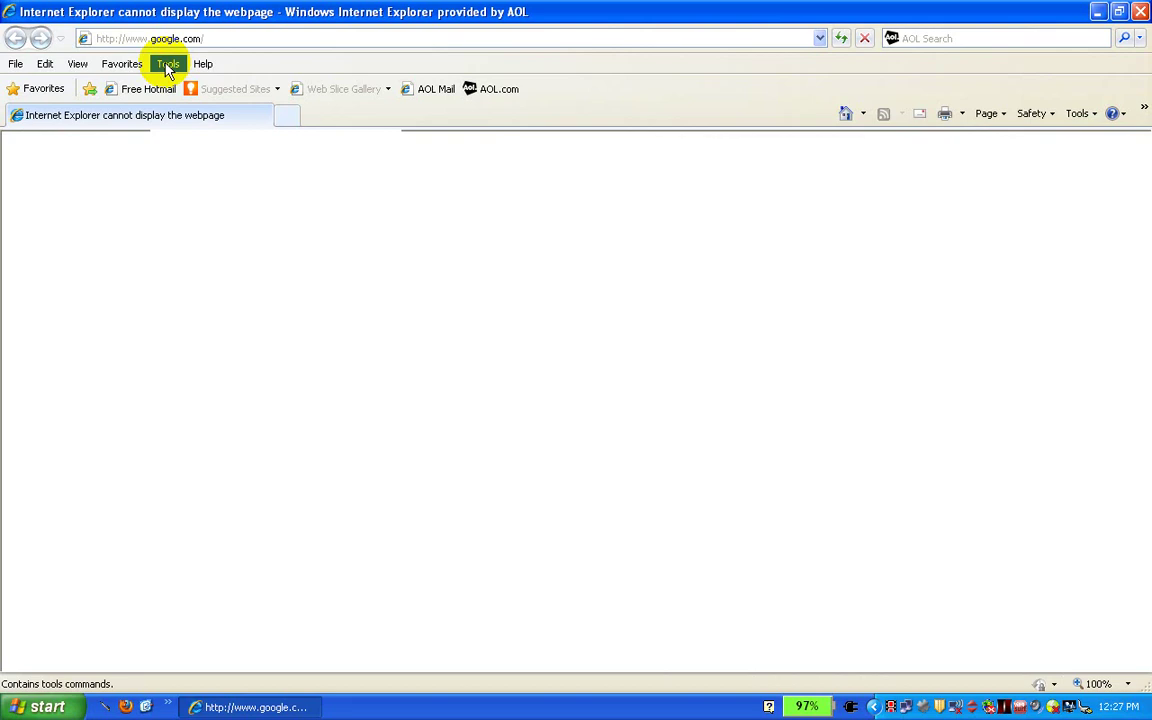
- Show the Connections tab of Internet Options from the Tools menu
click(168, 66)
click(185, 386)
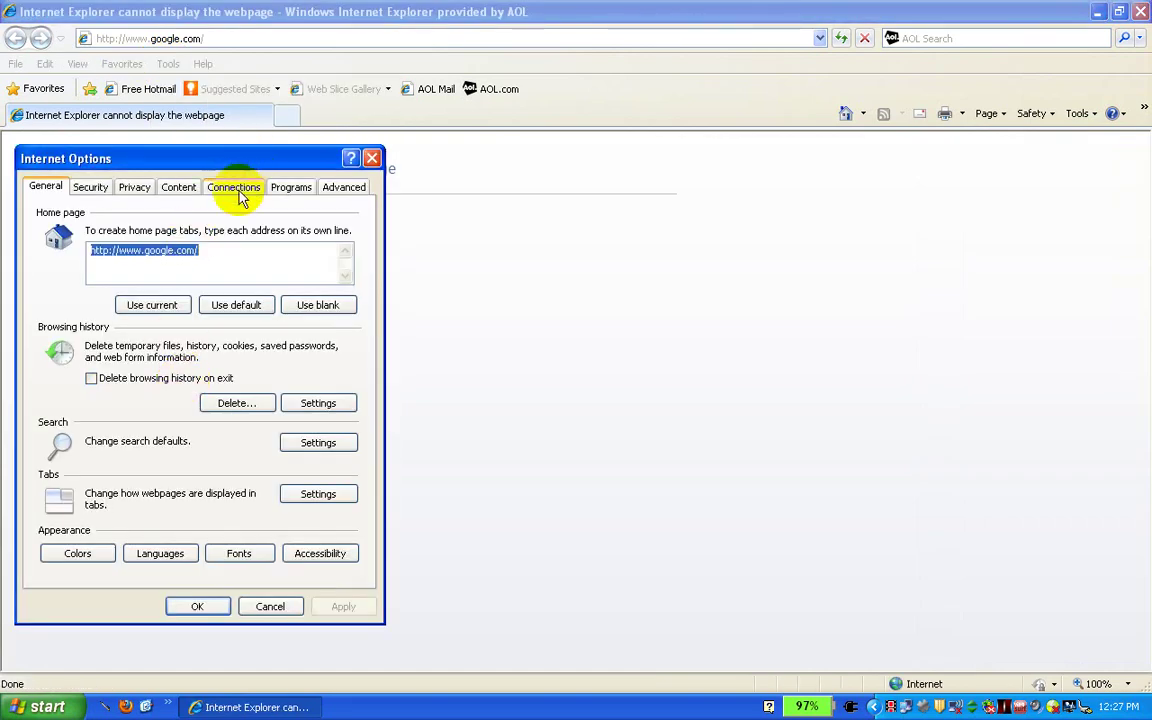
click(238, 190)
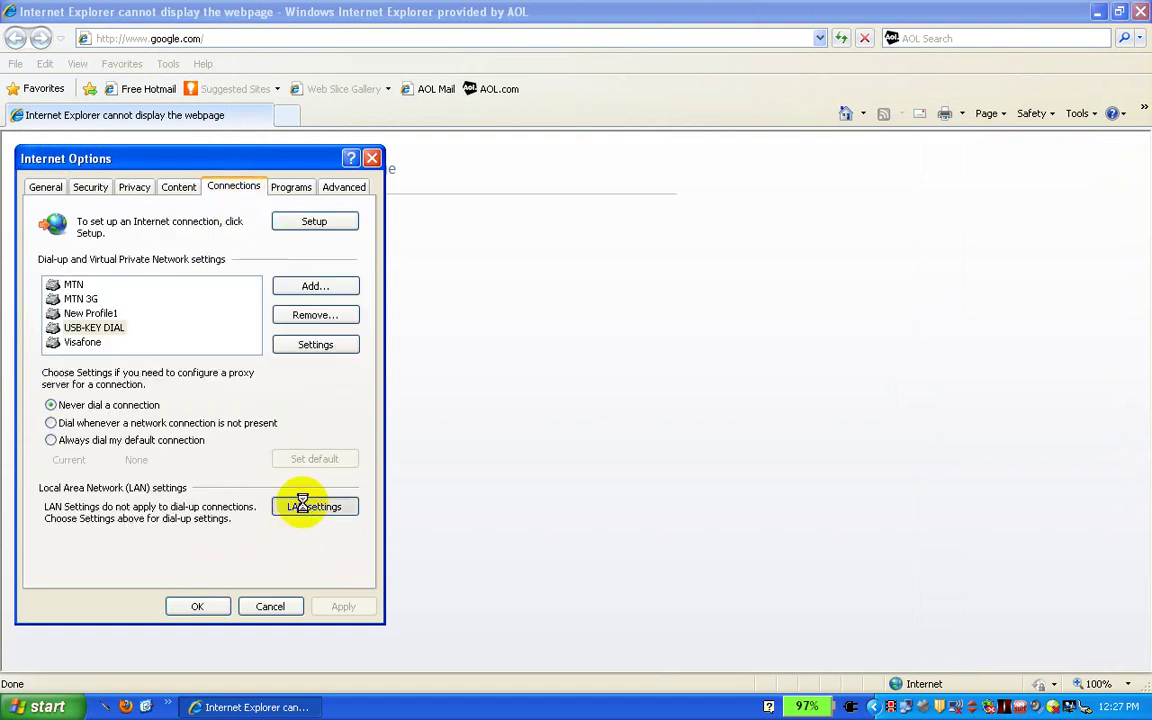
- Leave 'Use a proxy server for your LAN' unchecked, then confirm LAN settings and Internet Options
click(306, 508)
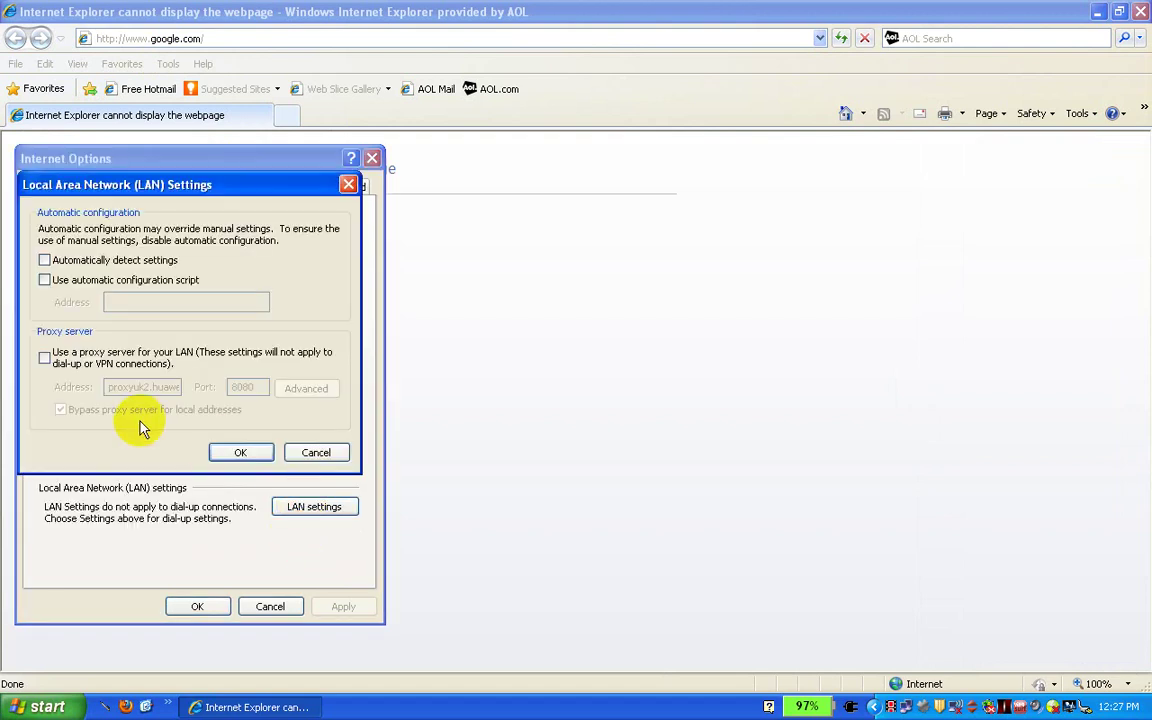
click(44, 358)
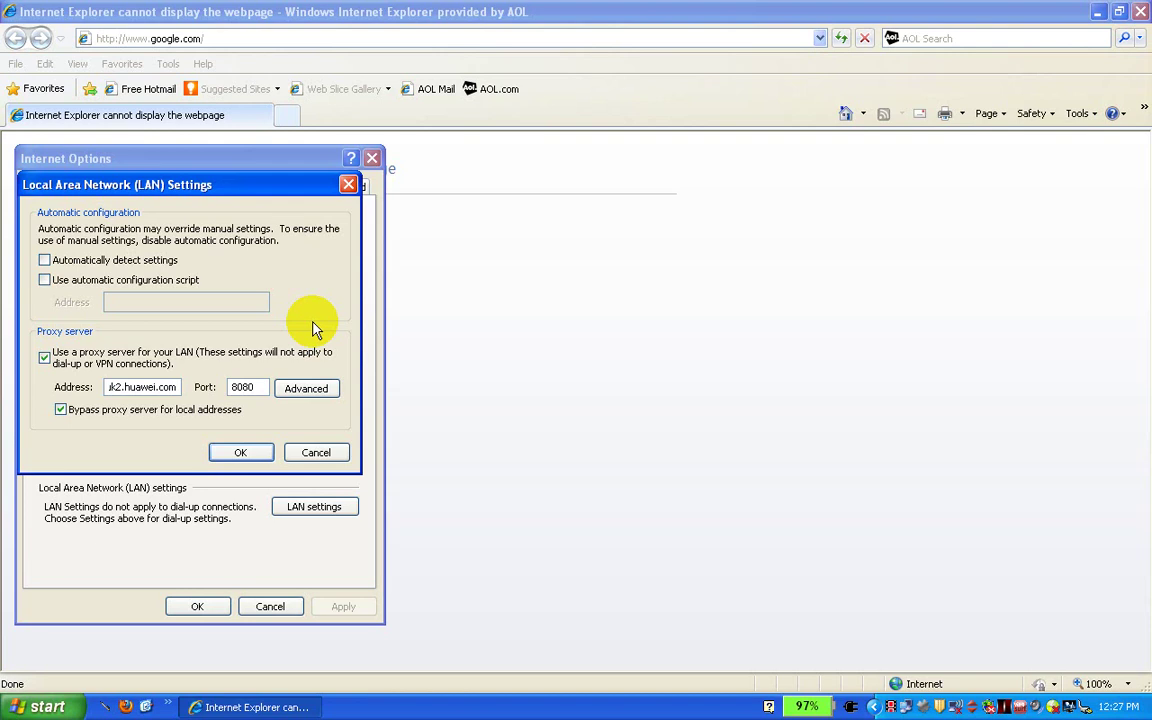
click(44, 358)
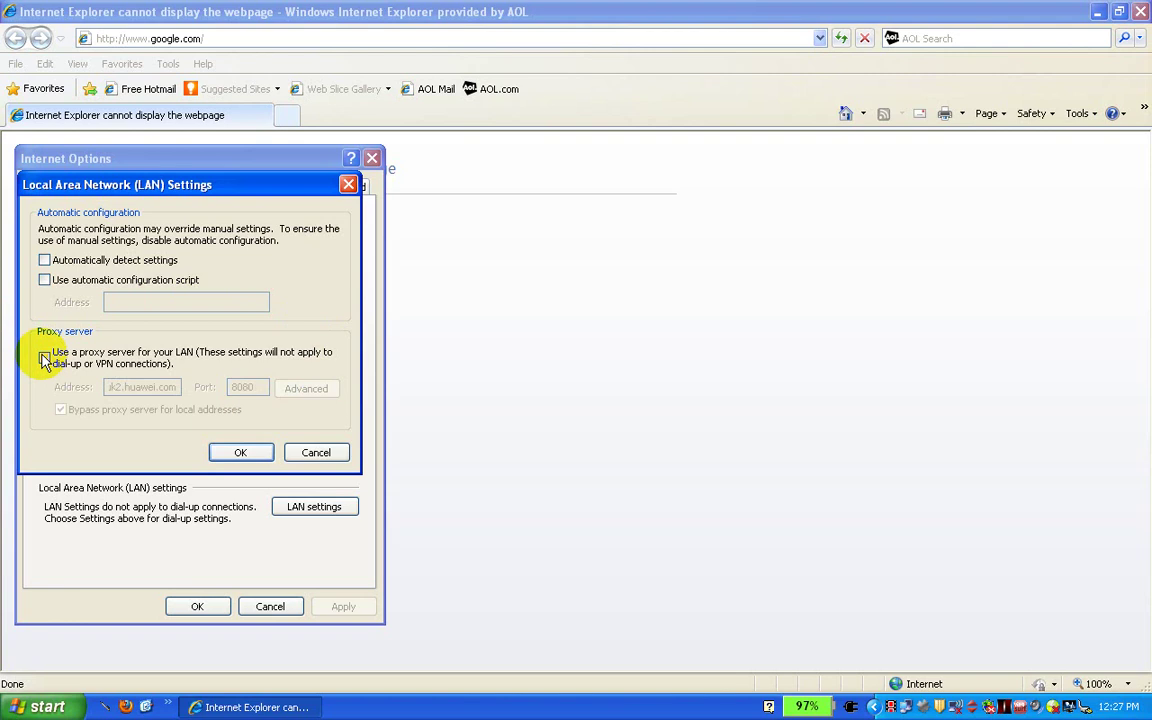
click(236, 454)
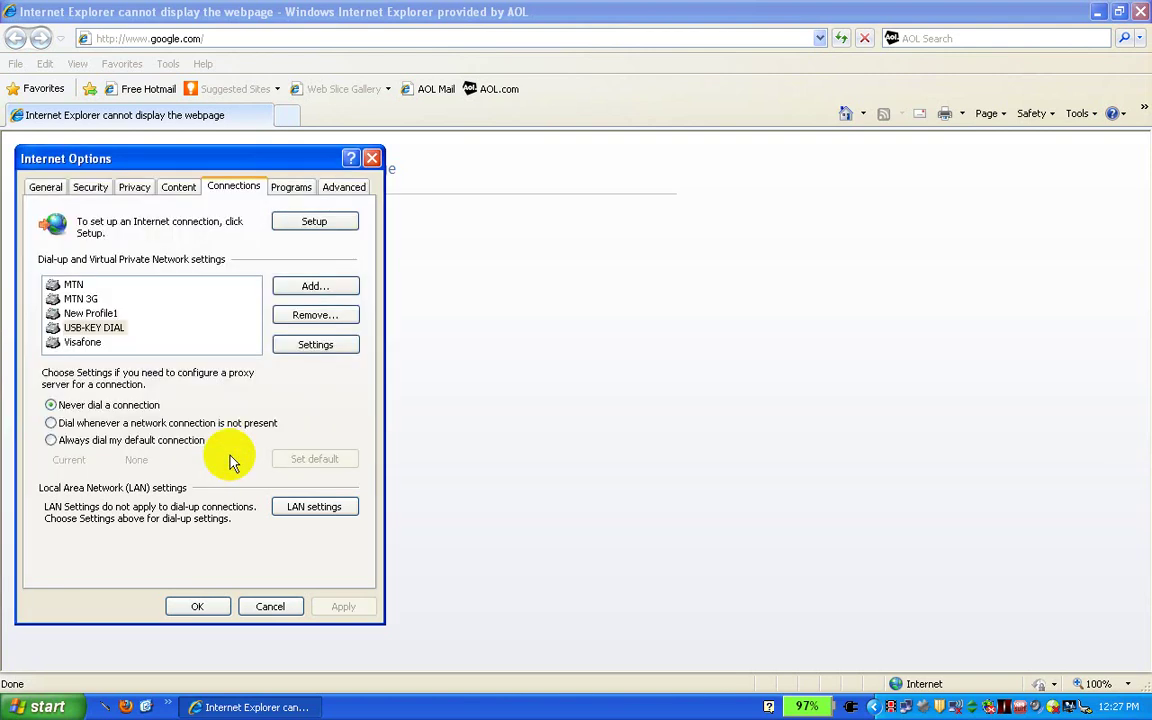
click(199, 607)
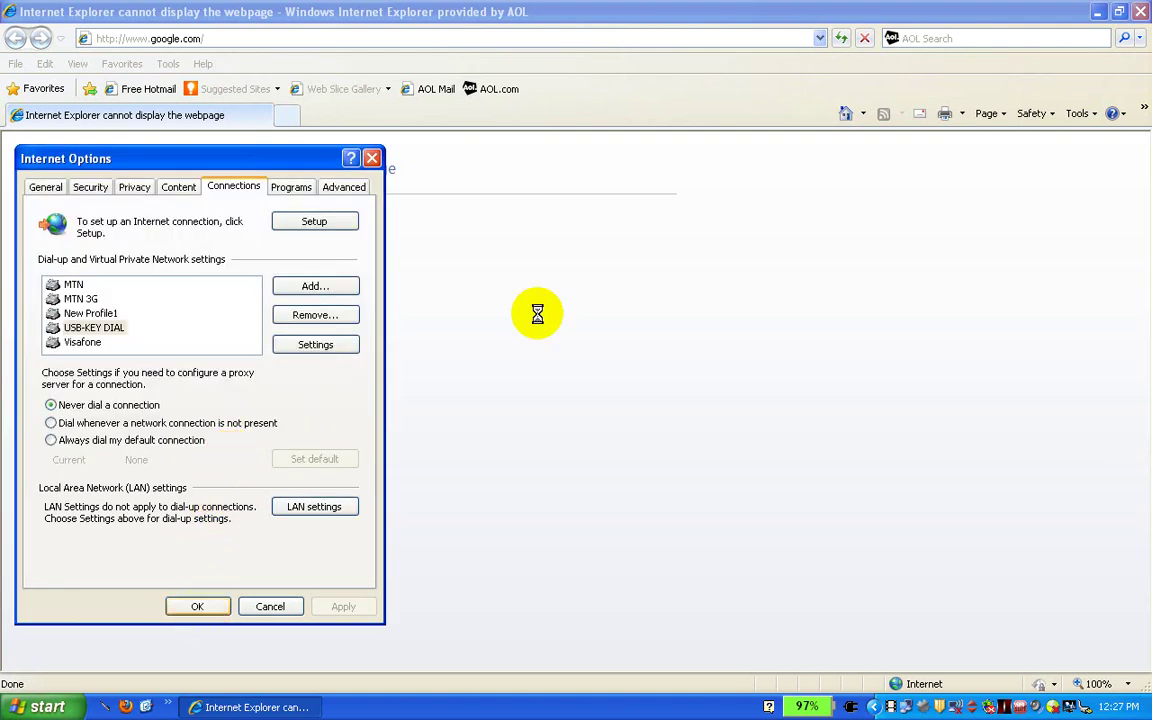
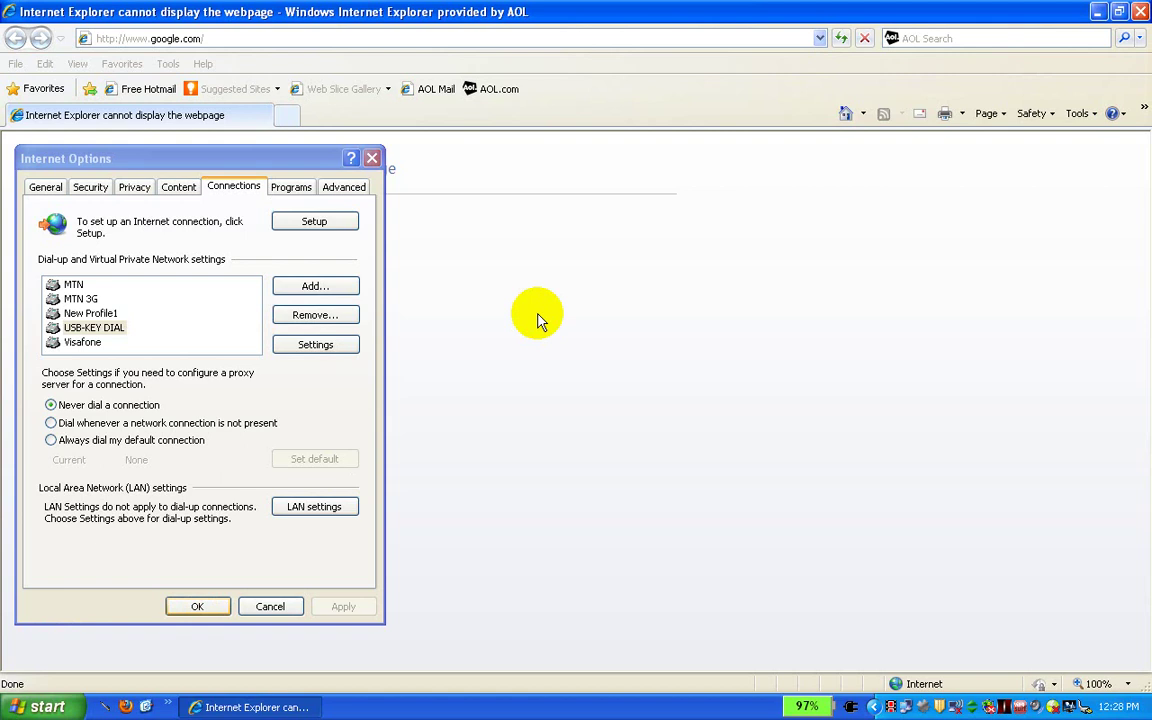
- Select the current web address in Internet Explorer's address bar
click(220, 40)
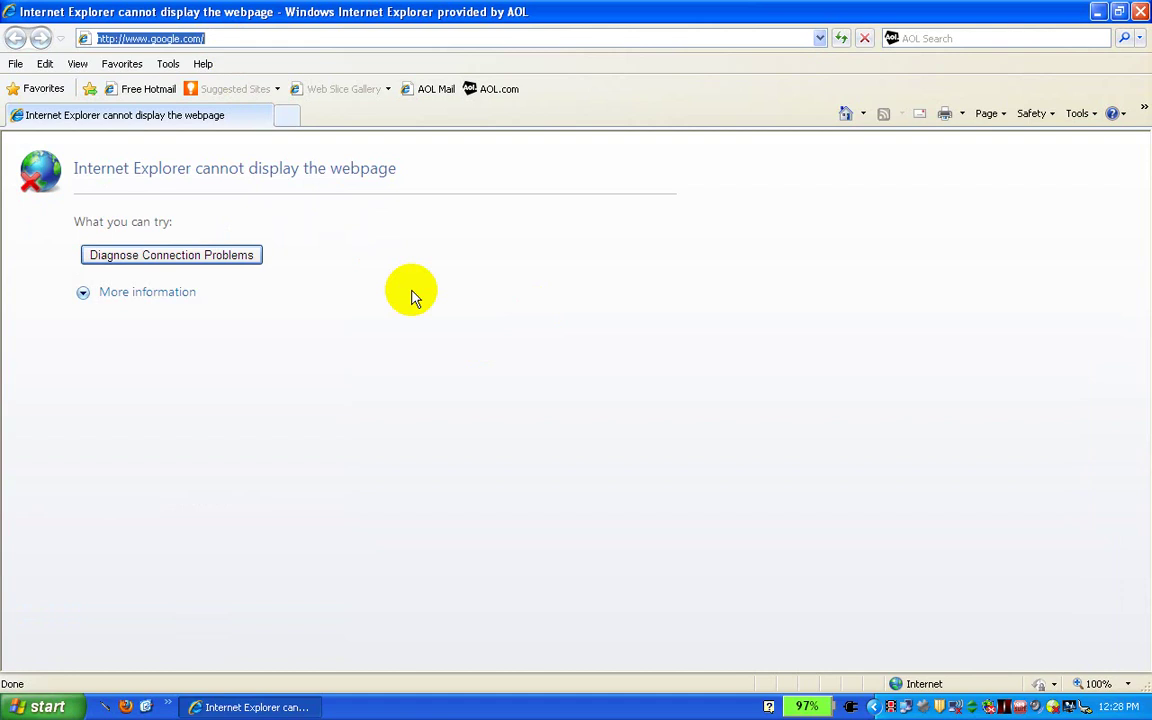
- Load the router admin page at 192.168.1.1 and enter the login password
text(1)
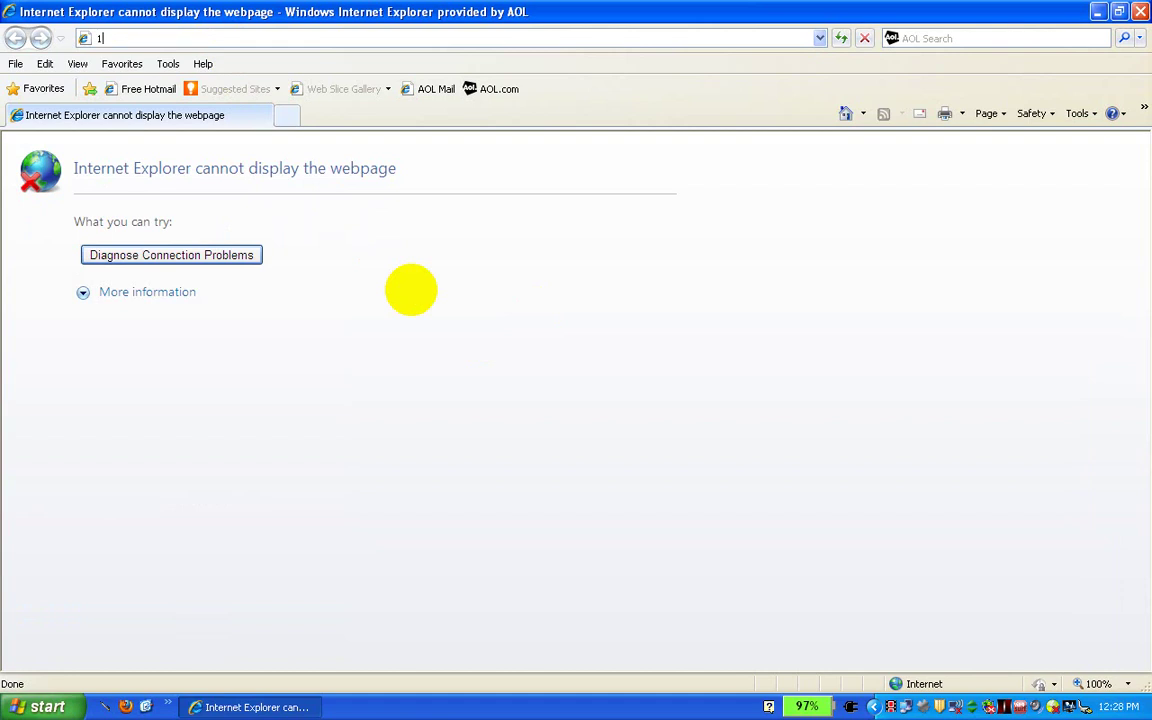
text(.)
key(BackSpace)
text(92.1)
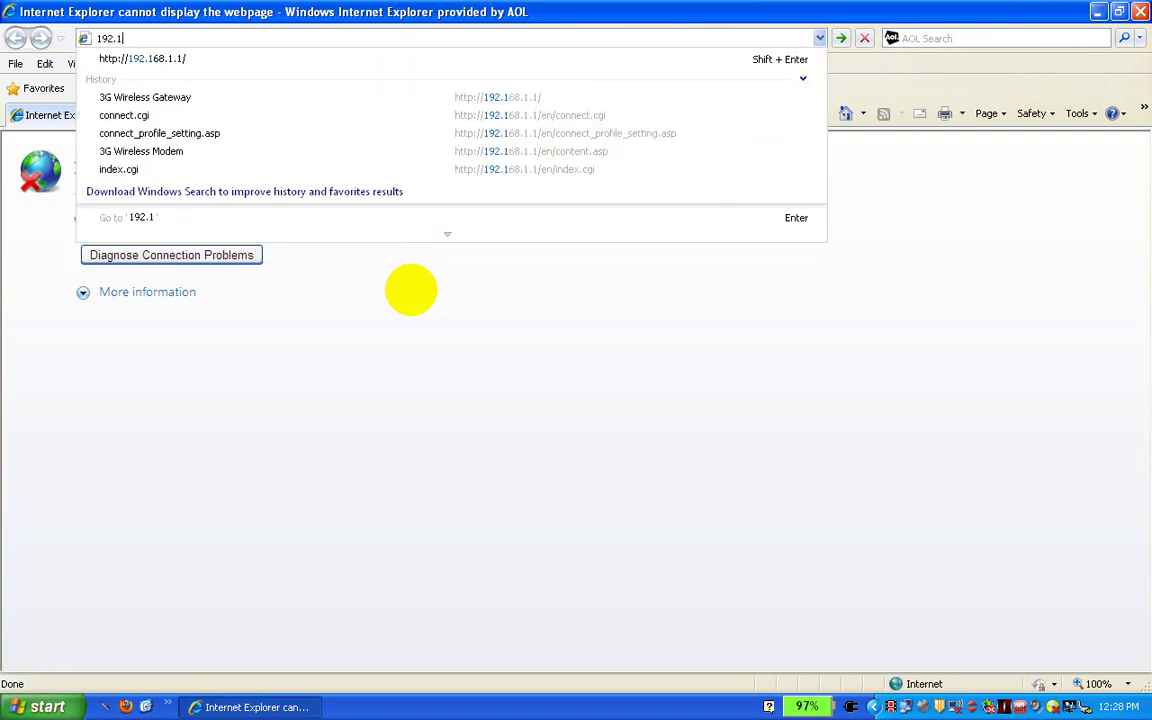
text(68.1.1)
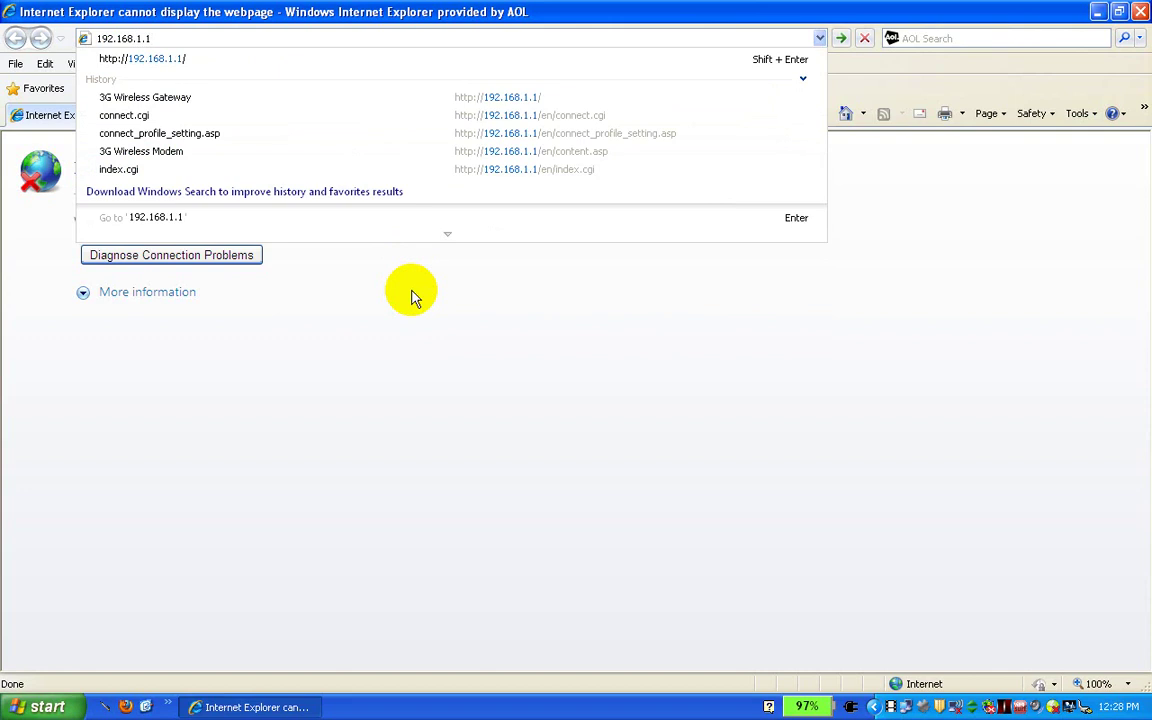
key(Return)
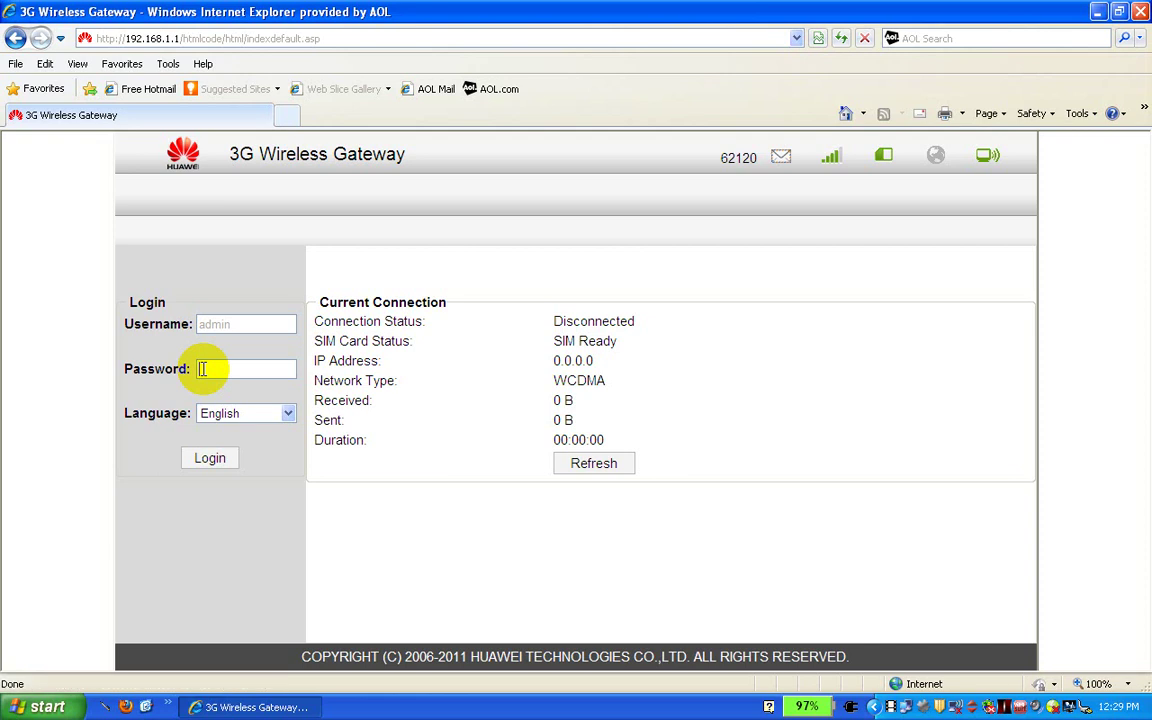
- Log in as administrator and start the Quick Setup wizard
key(Return)
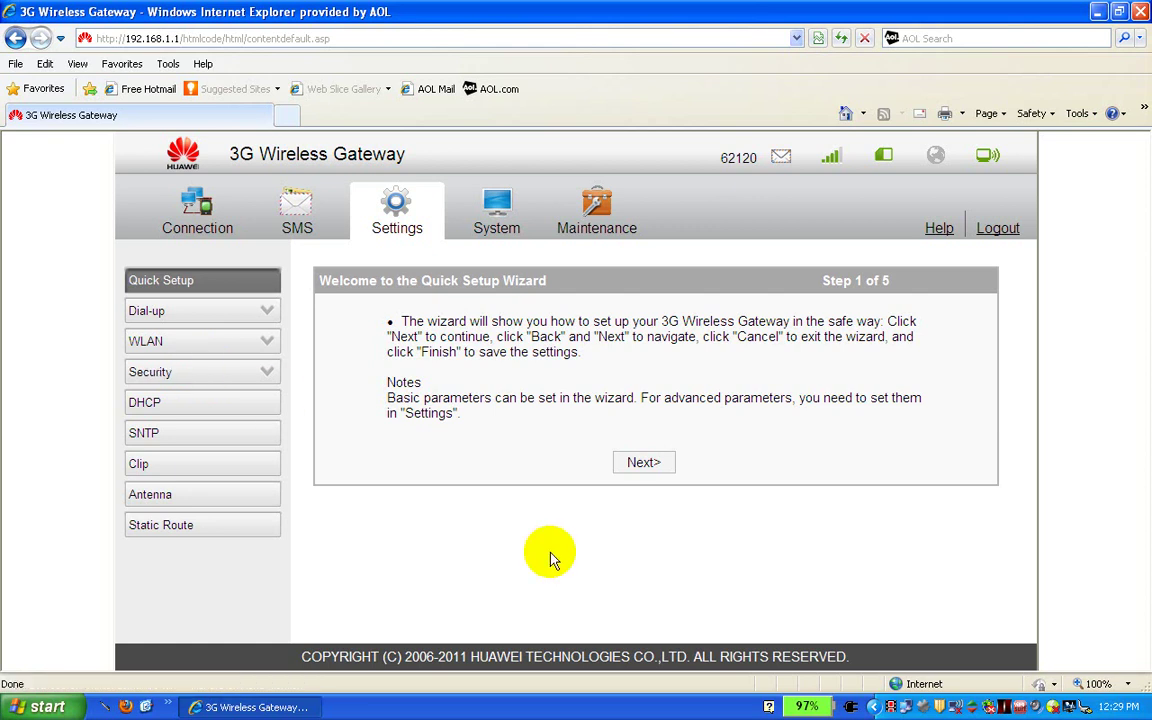
click(644, 463)
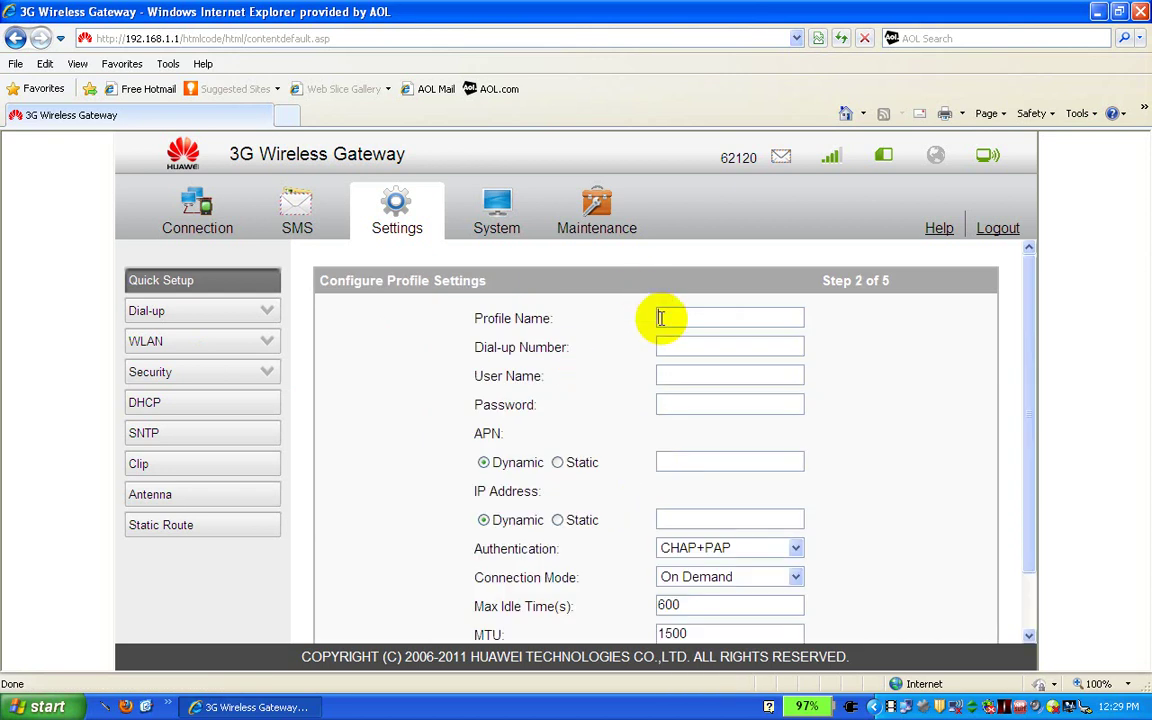
- Create profile 'Airtel' with dial-up number *99# and static APN internet.ng.airtel.com
text(Ai)
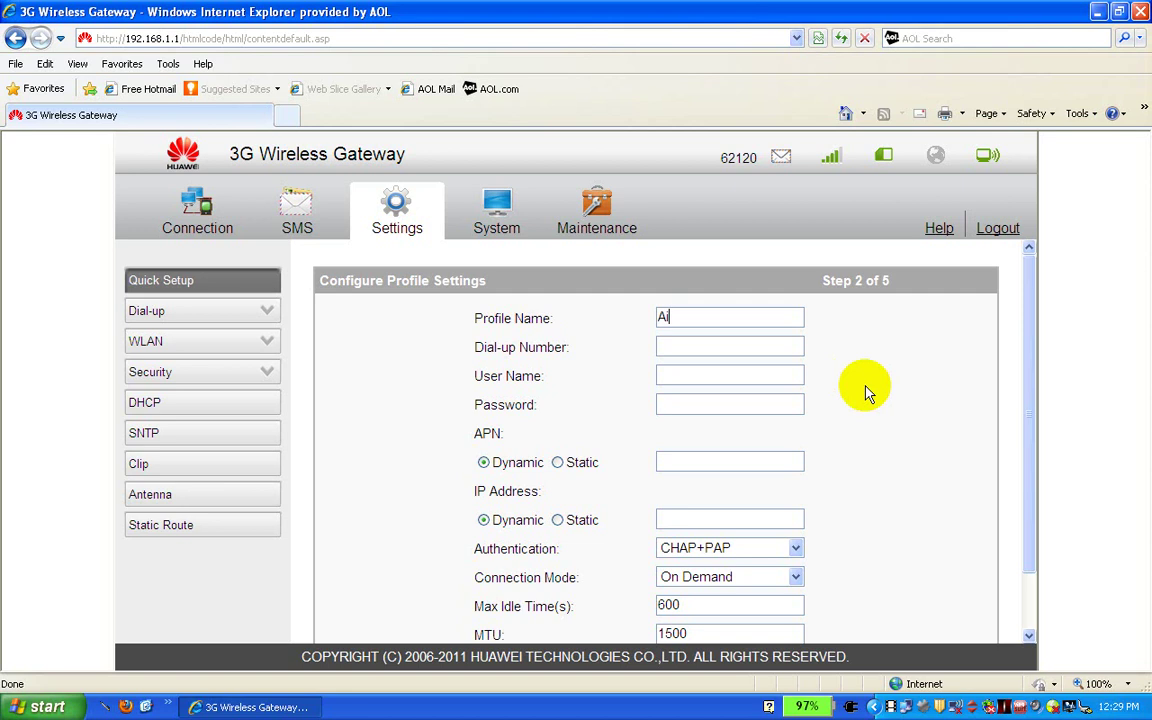
text(rtel)
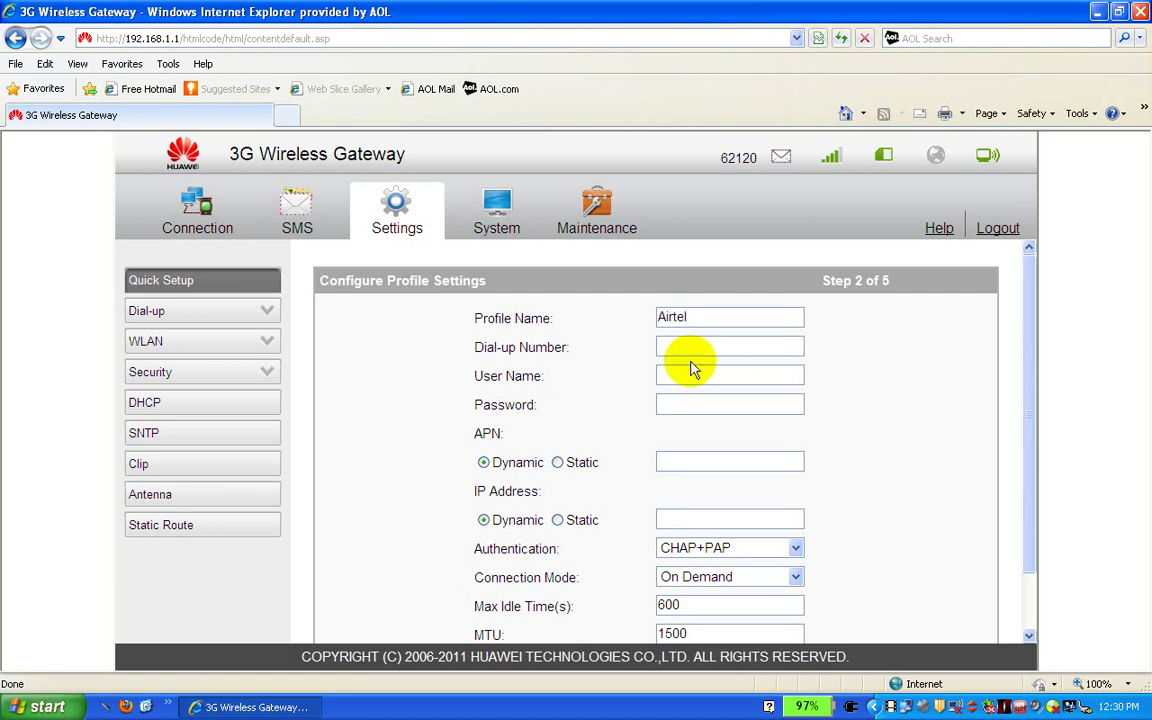
click(688, 347)
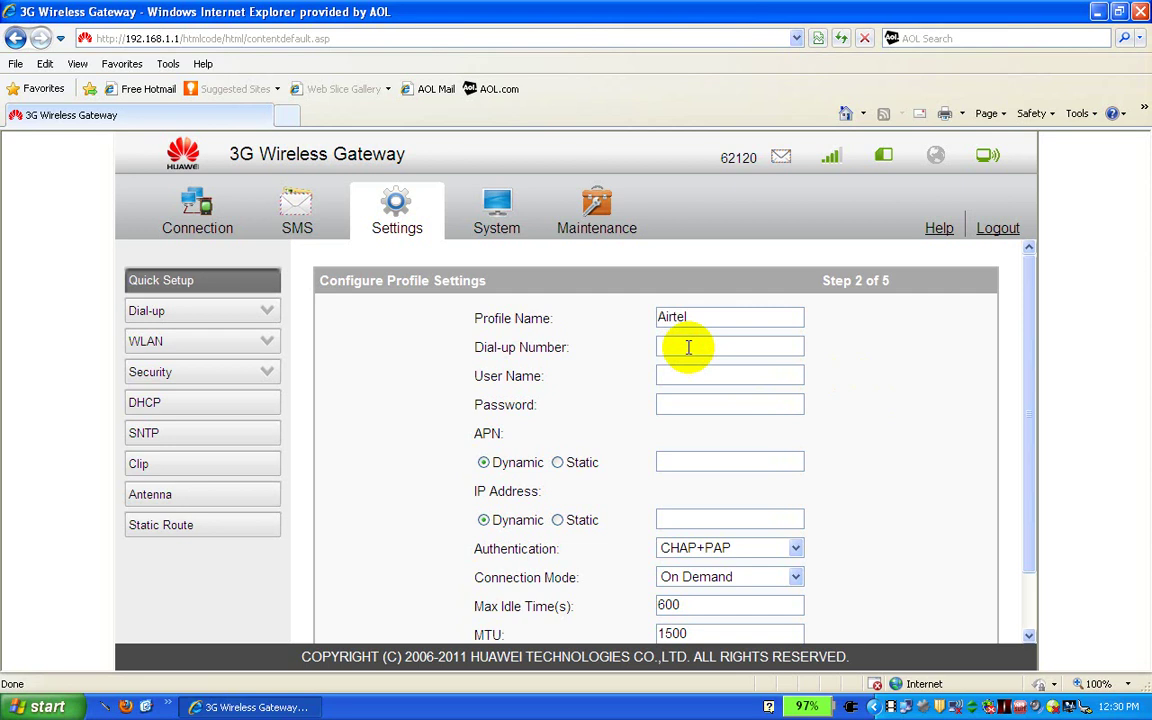
text(*99#)
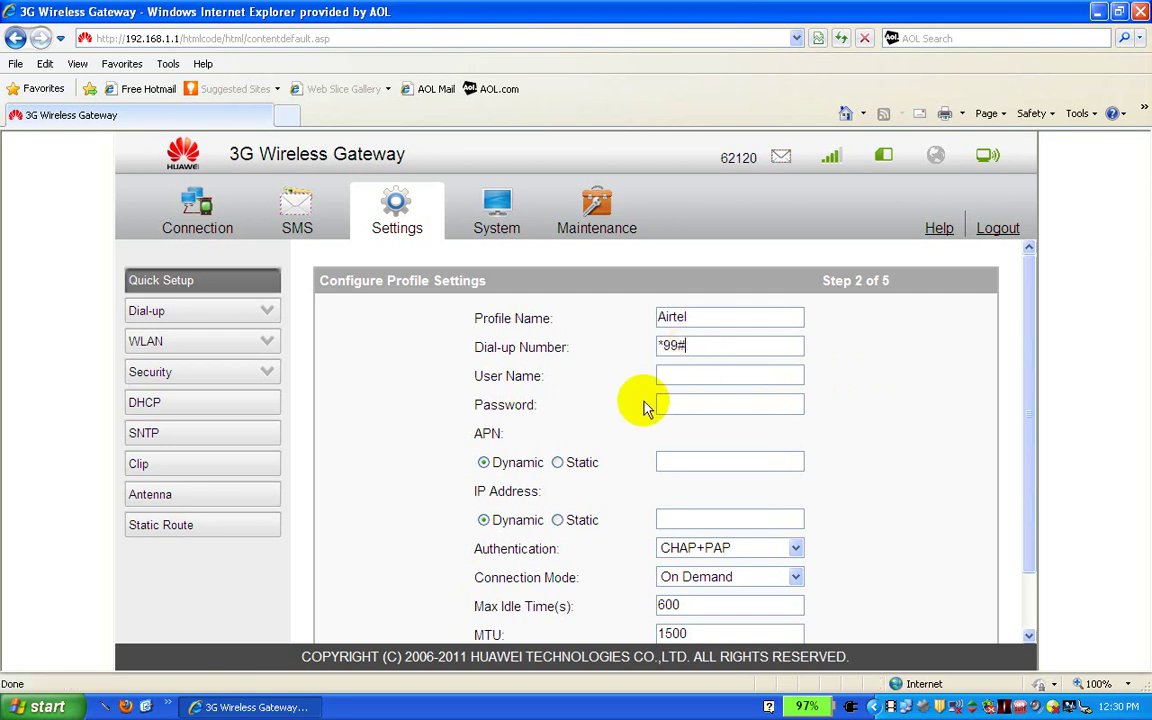
click(659, 375)
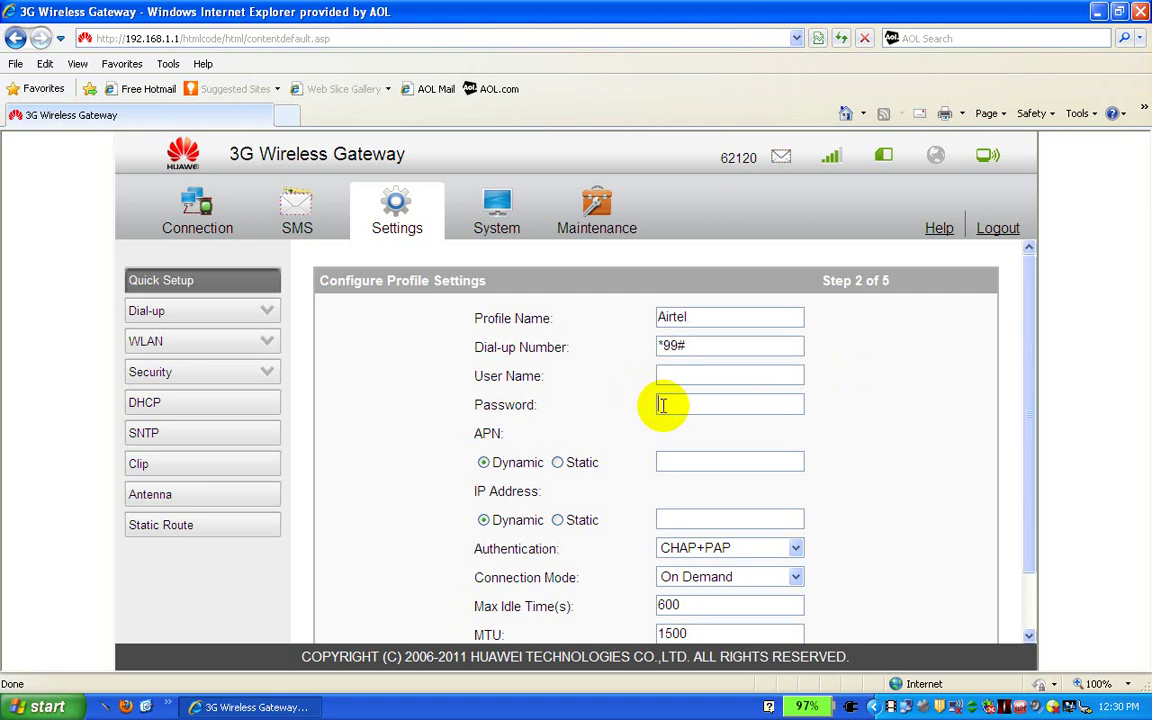
click(557, 463)
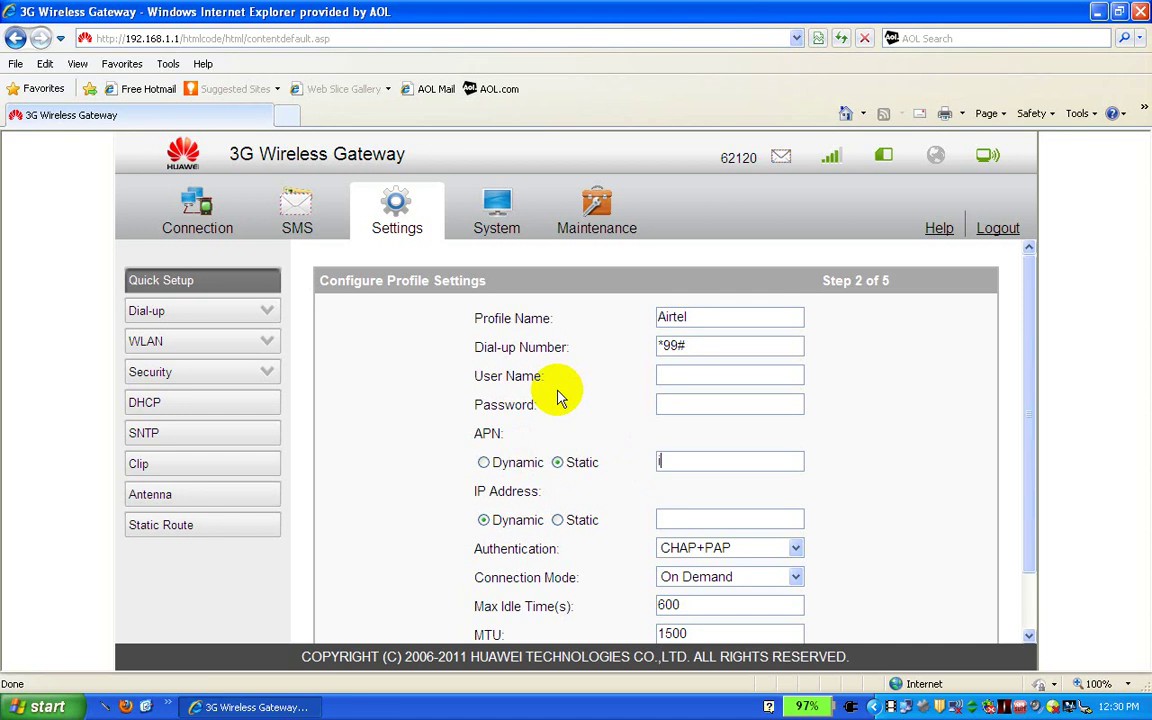
text(nte)
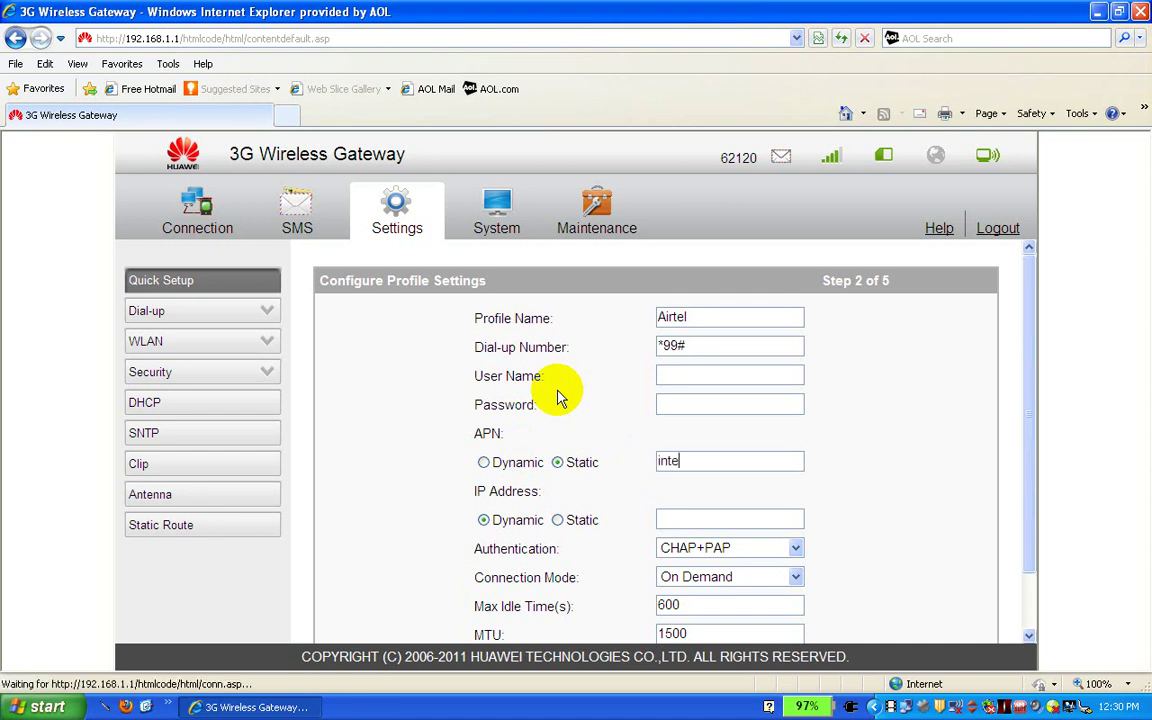
text(rnet.ng.air)
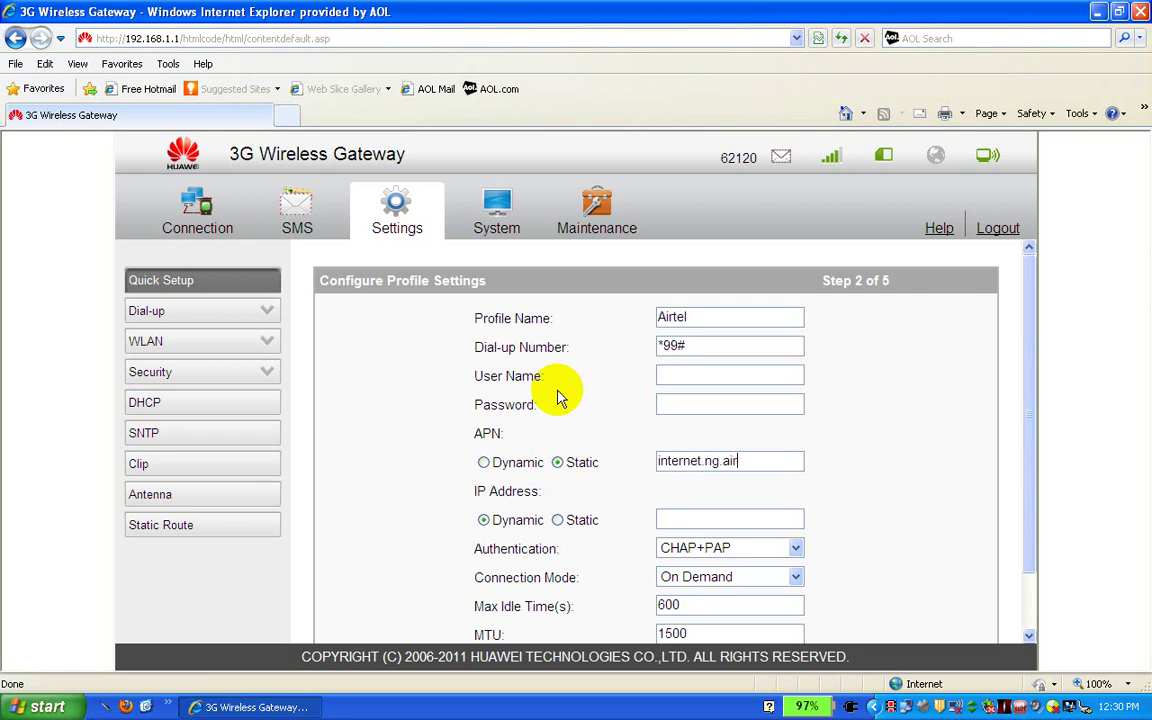
text(tel.com)
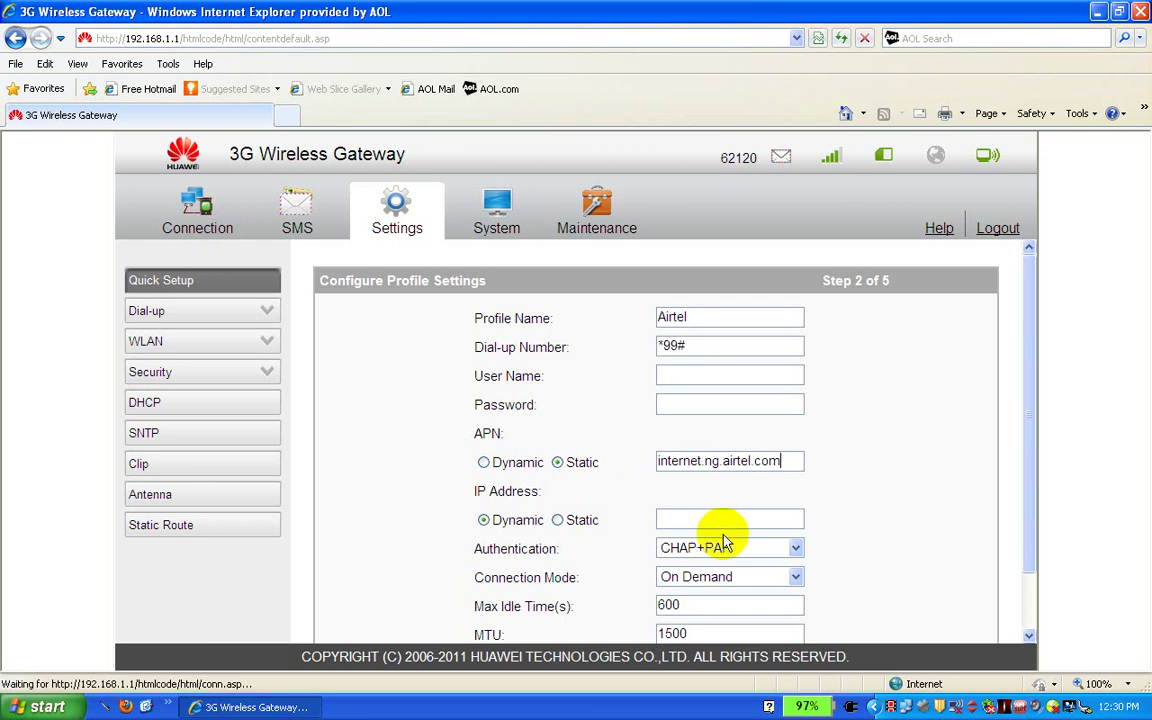
- Set CHAP authentication and Manual connection mode, then continue to the WLAN settings step
click(795, 552)
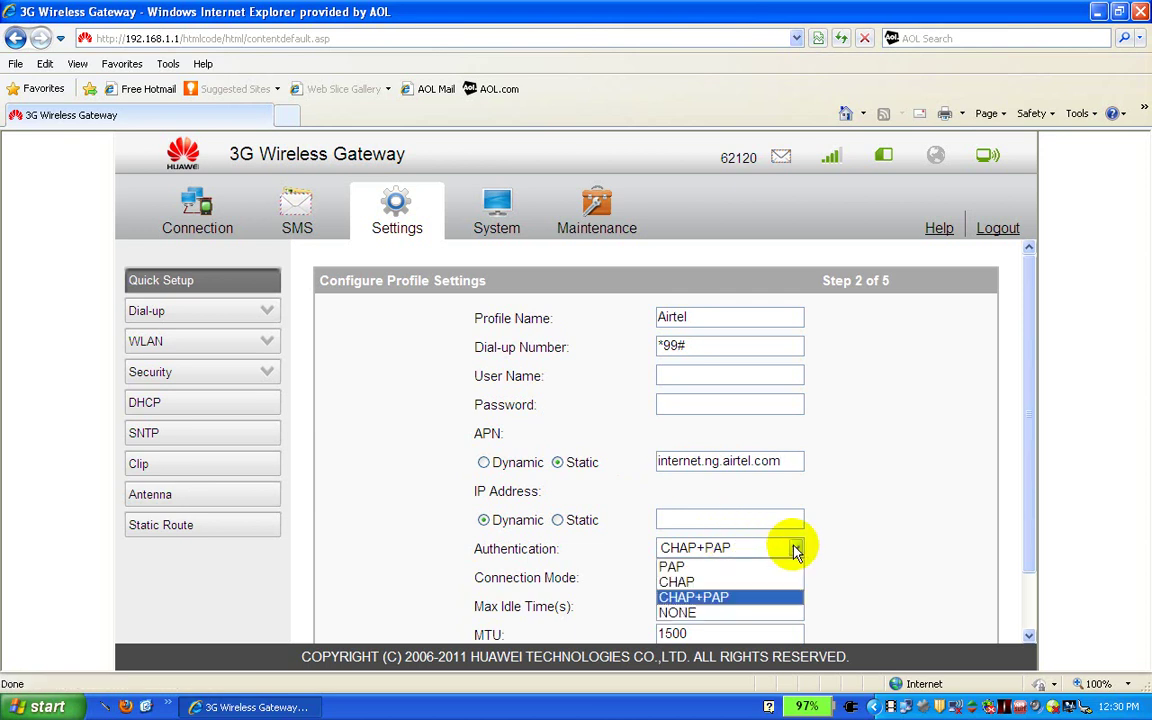
click(725, 584)
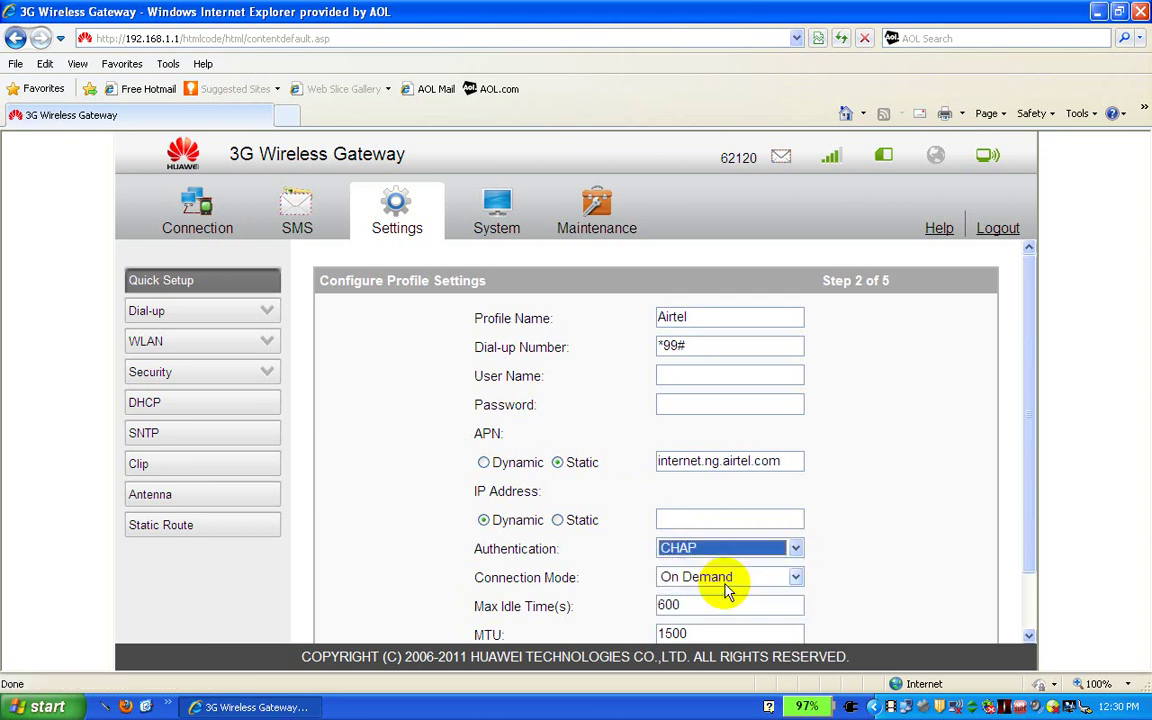
click(795, 580)
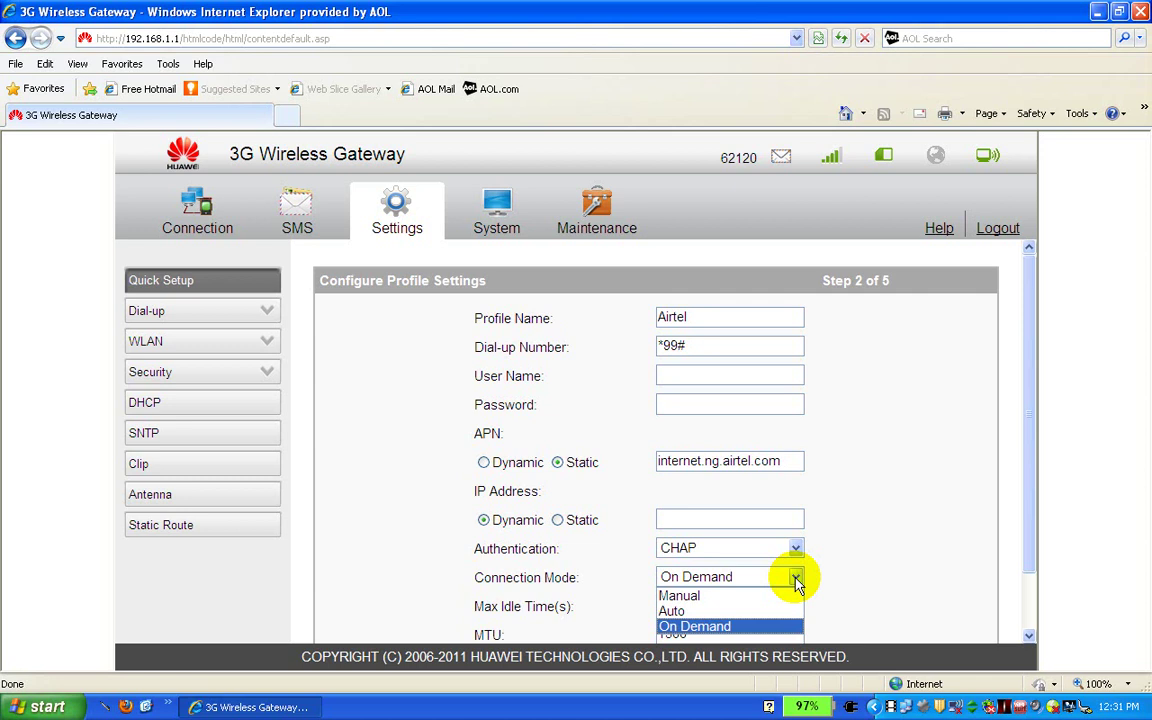
click(727, 598)
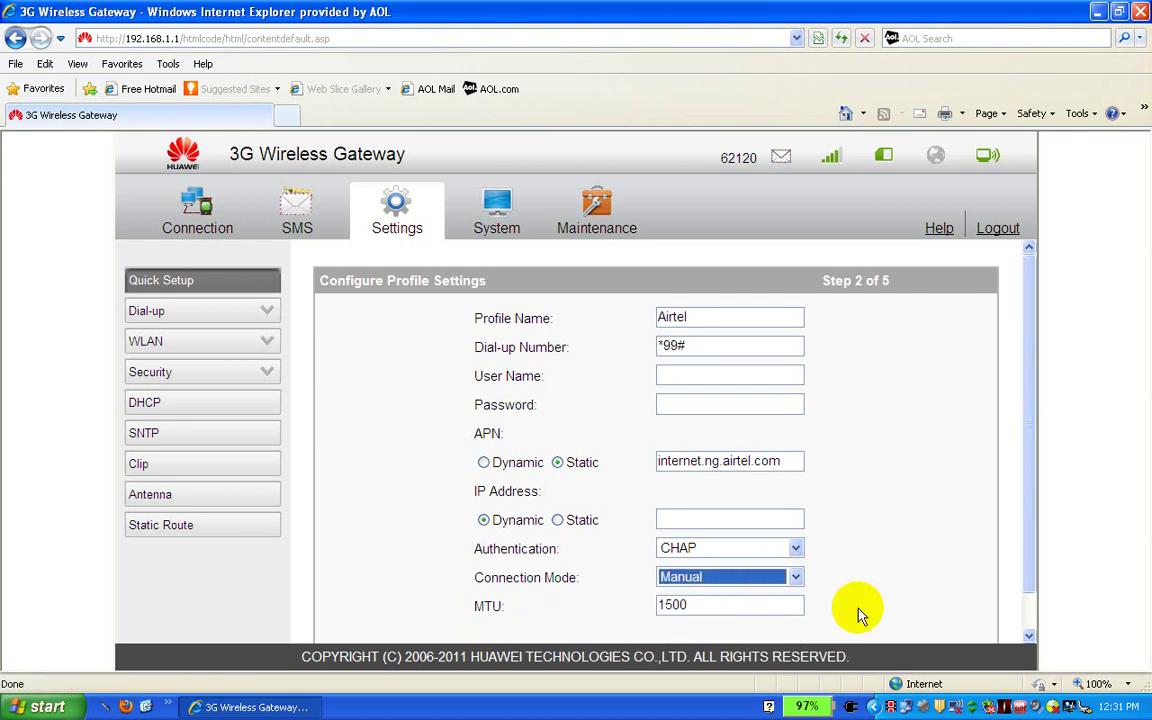
click(1028, 636)
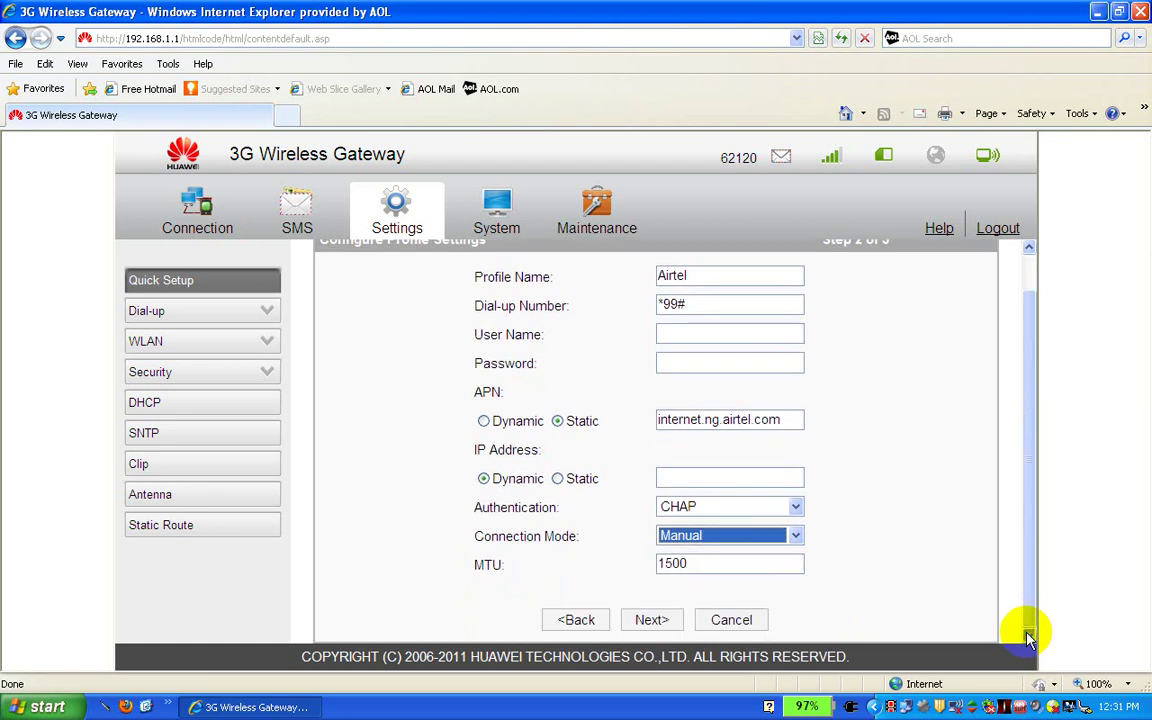
click(651, 620)
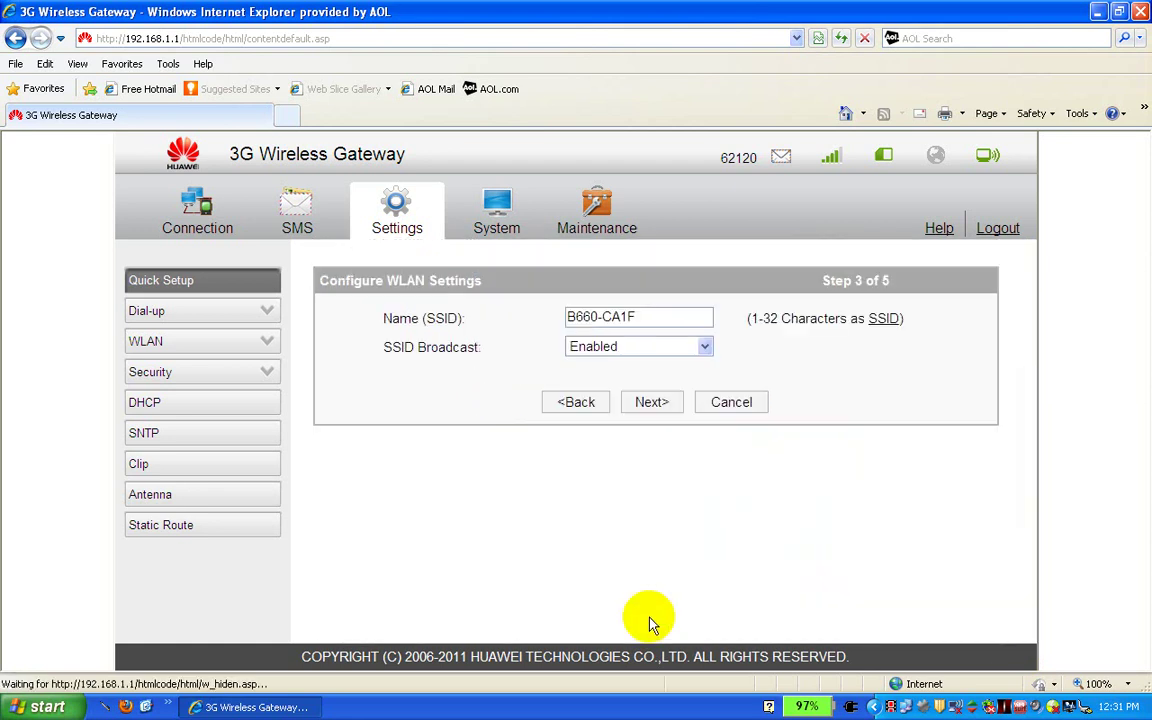
- Replace the SSID B660-CA1F with a new network name, keeping broadcast Enabled, and continue
click(638, 316)
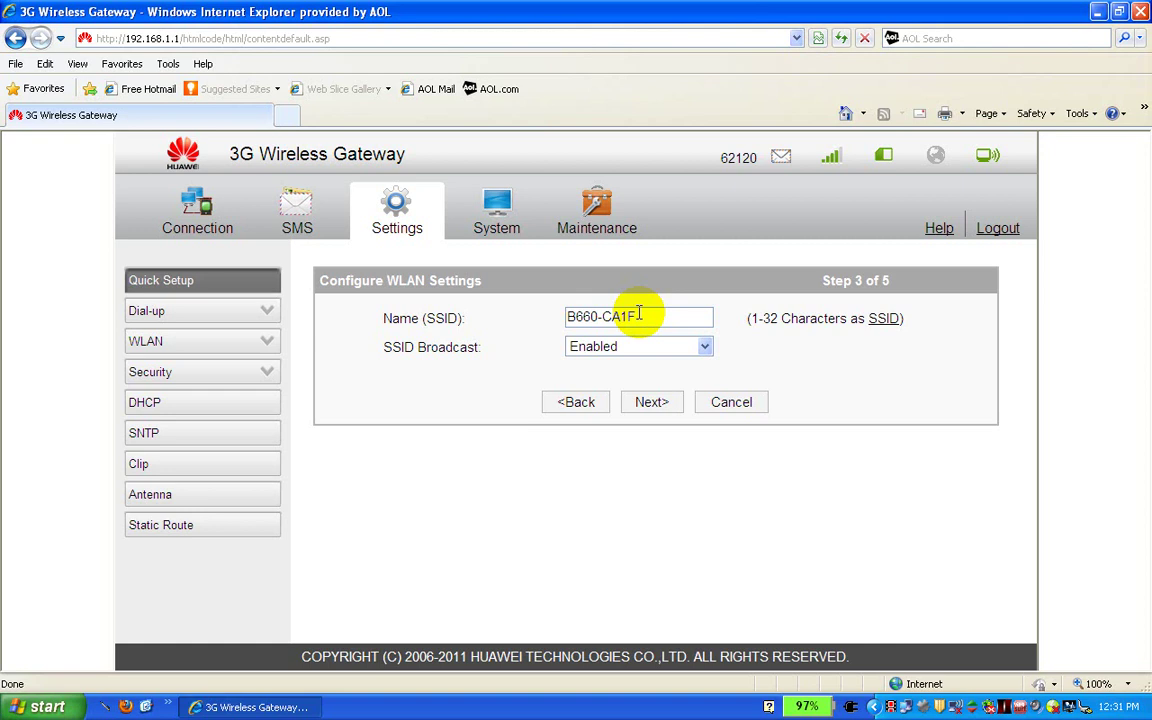
key(BackSpace)
key(BackSpace)
key(BackSpace)
key(BackSpace)
key(BackSpace)
key(BackSpace)
key(BackSpace)
key(BackSpace)
key(BackSpace)
text(Anthony)
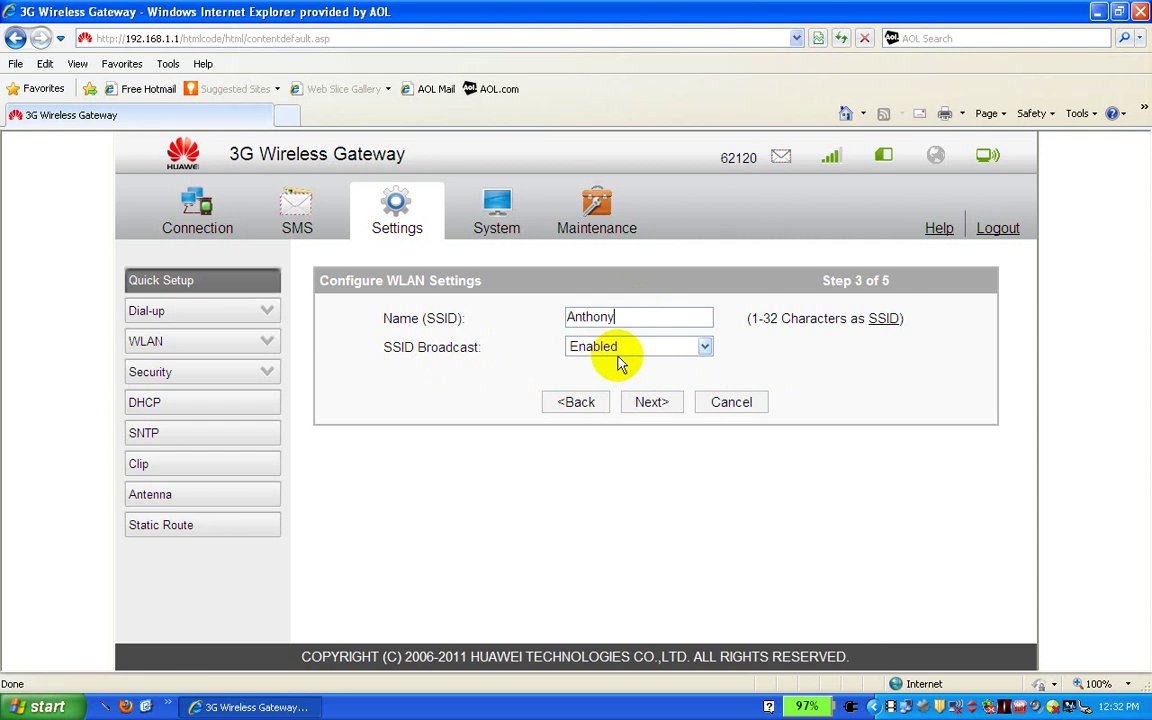
click(652, 405)
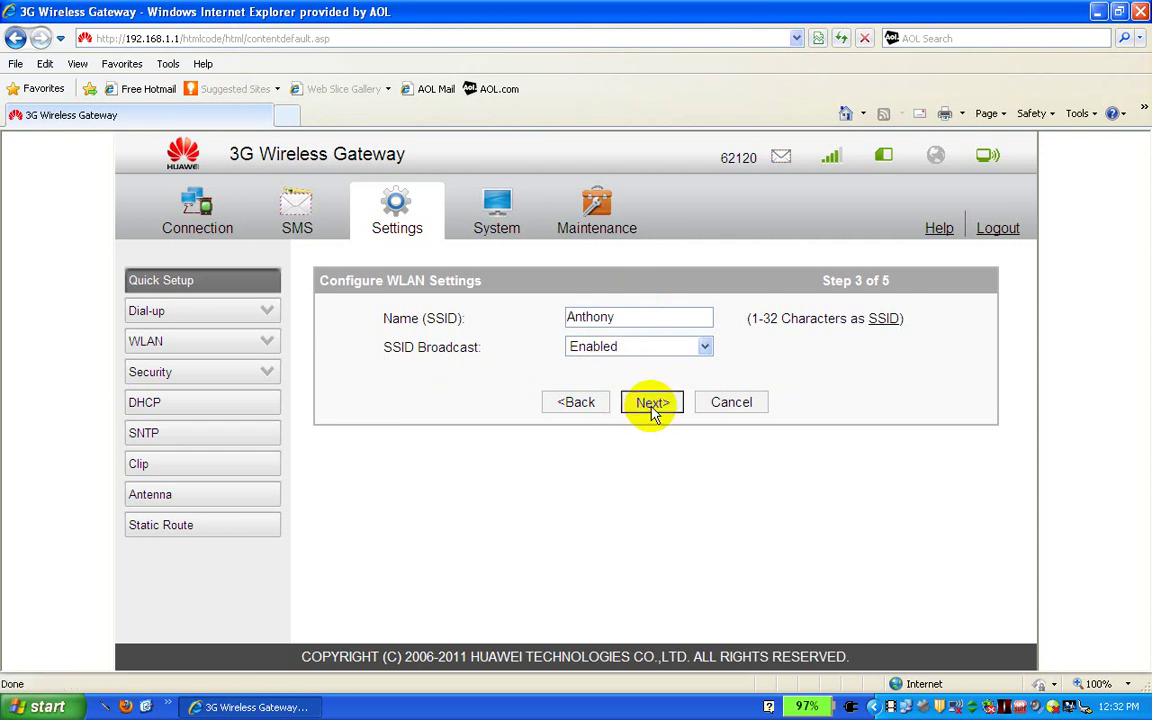
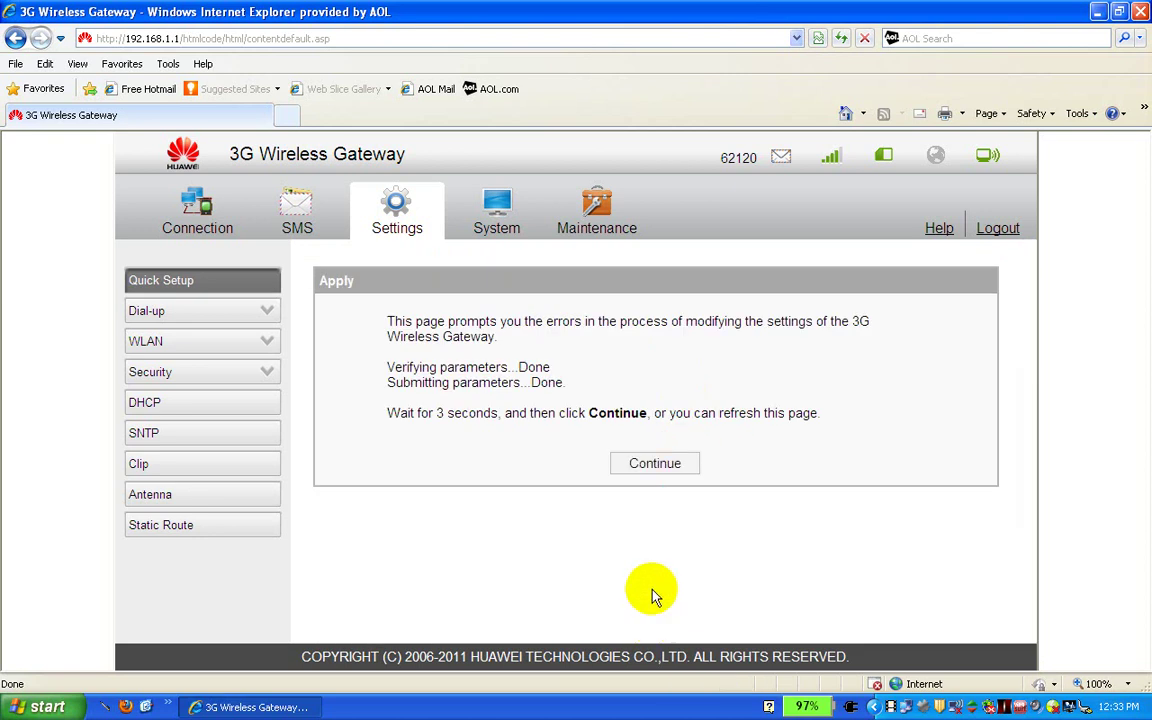
- Finish applying the setup and view the connection status, showing the Airtel profile Disconnected
click(643, 460)
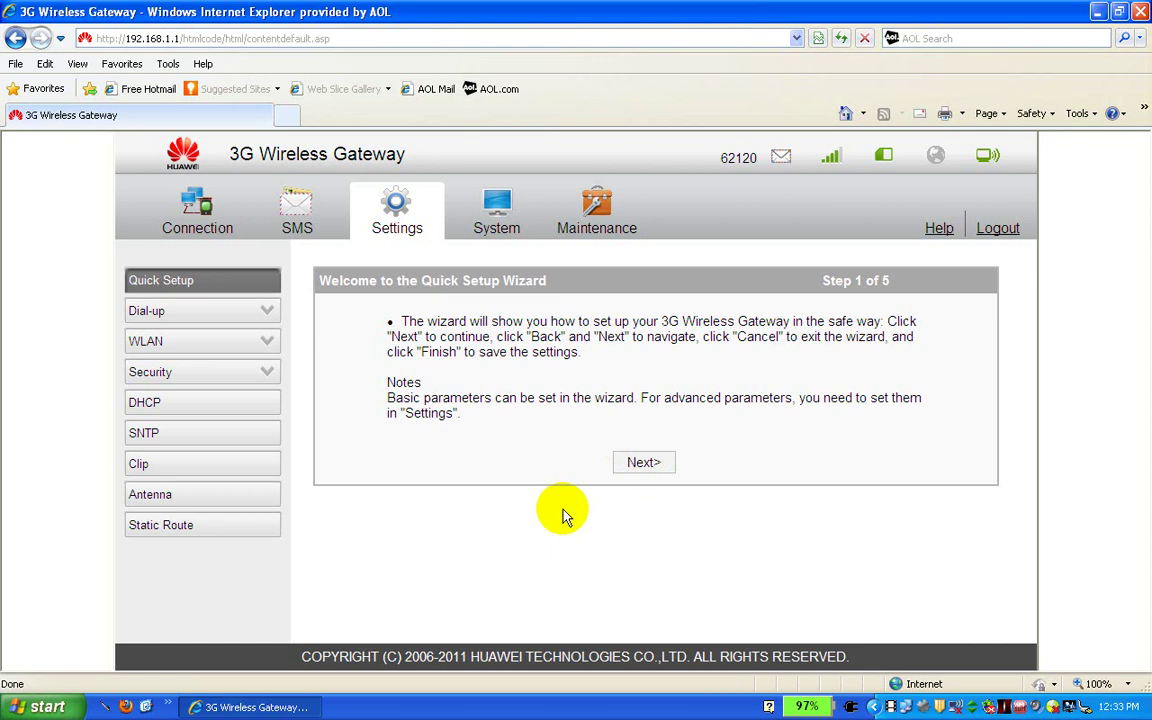
click(199, 222)
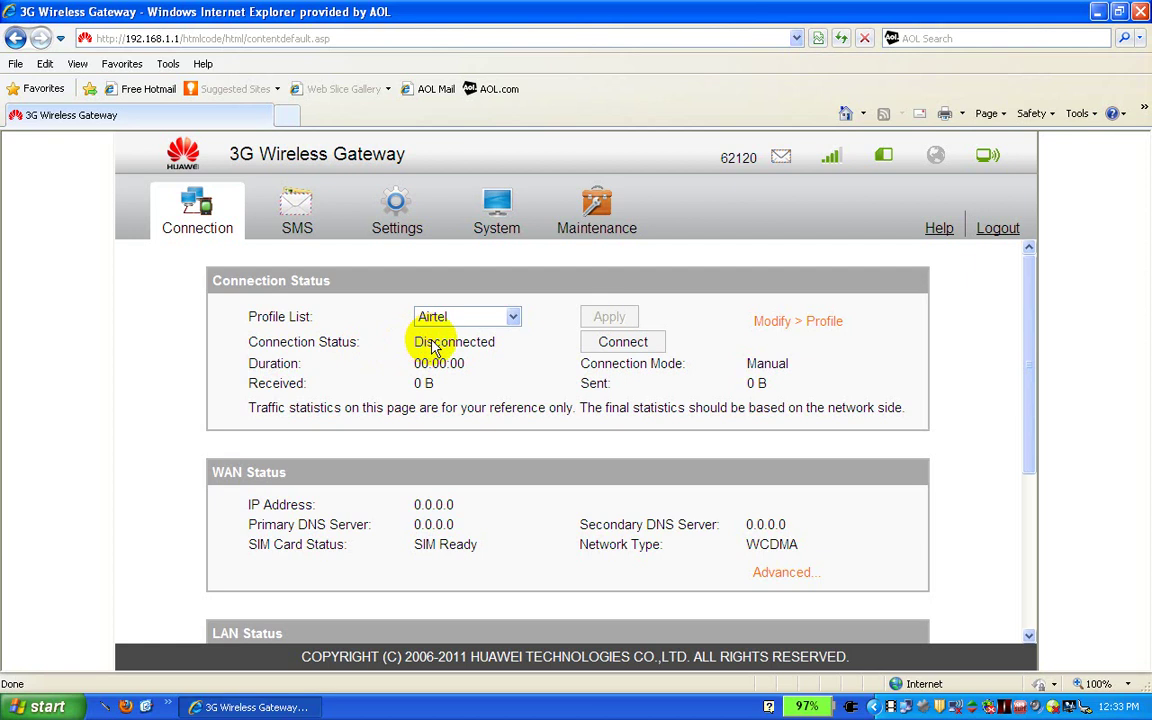
- Connect the Airtel profile over HSDPA and load Google in a new browser tab
click(623, 345)
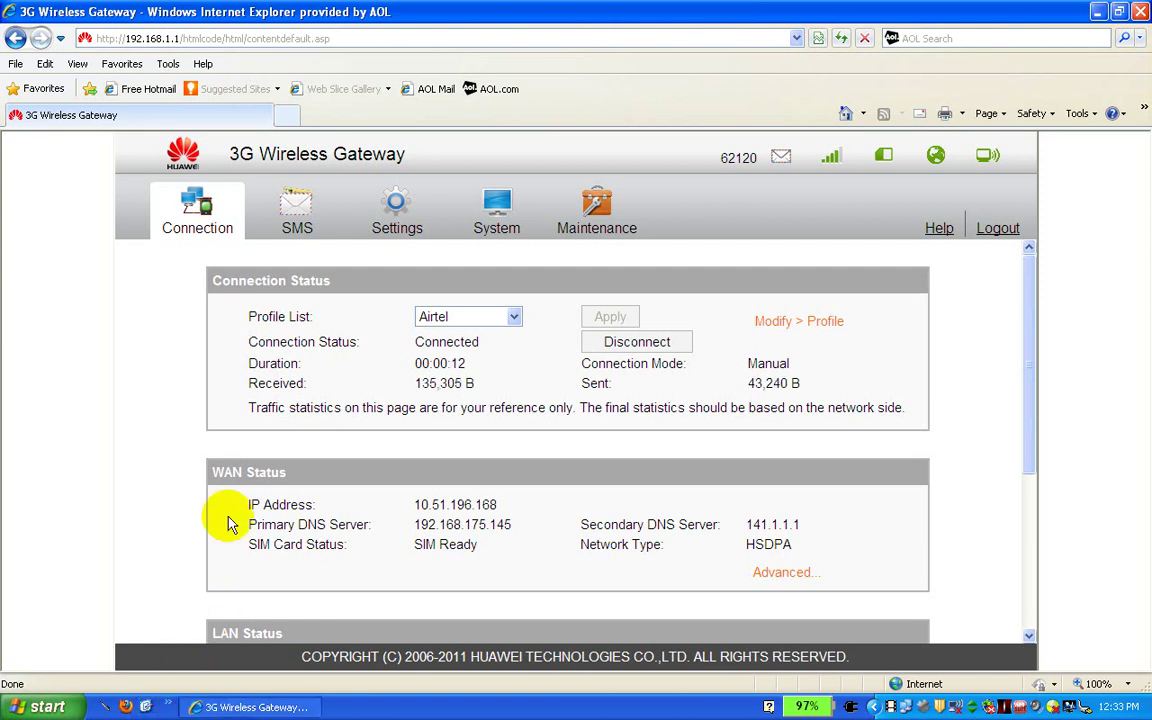
click(288, 118)
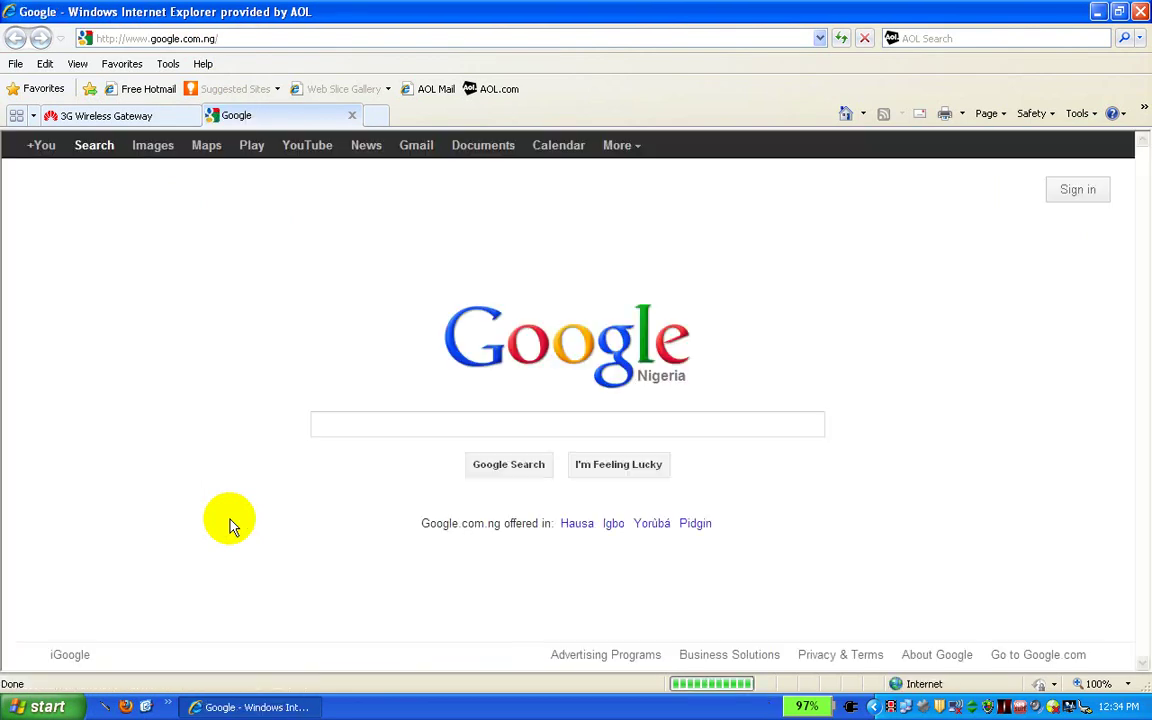
- Search Google for 'nigerian newspapers', then switch back to the 3G Wireless Gateway tab
click(407, 427)
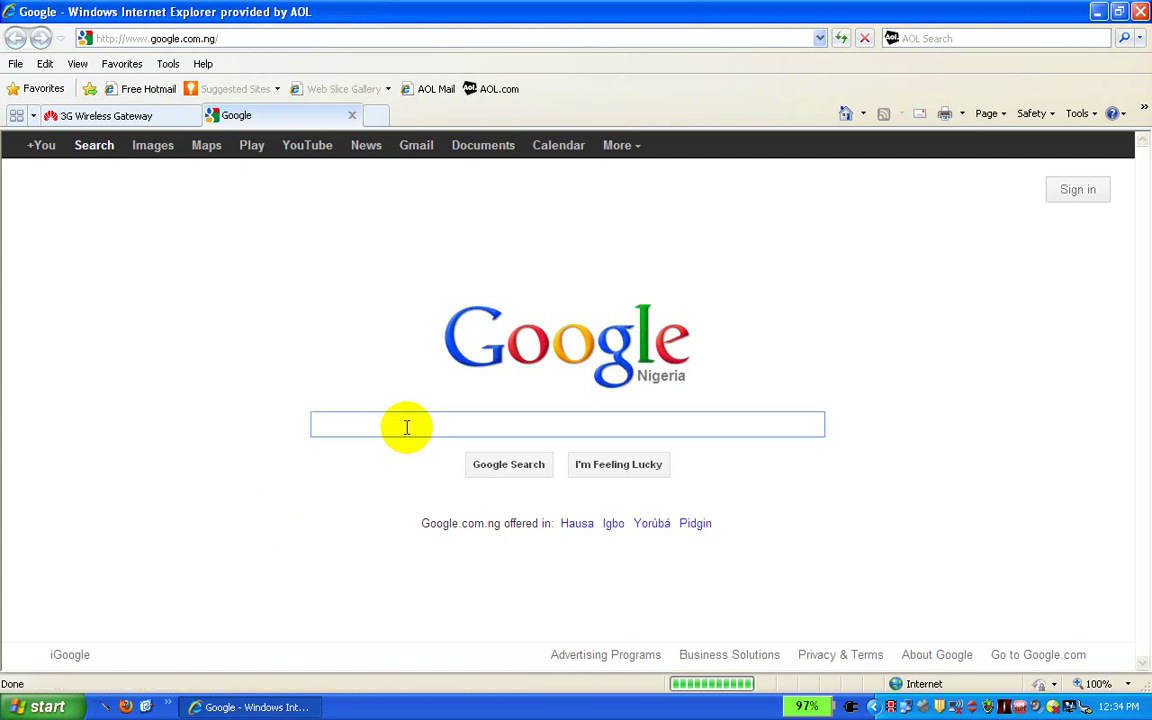
text(Ni)
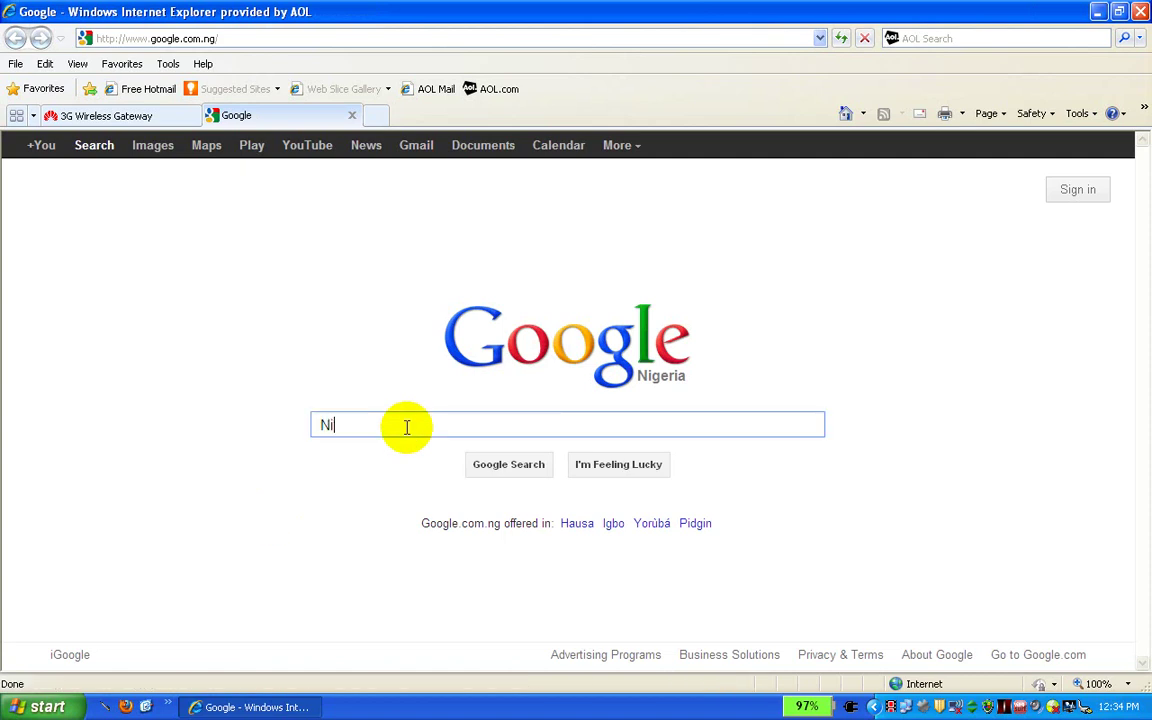
text(gerna)
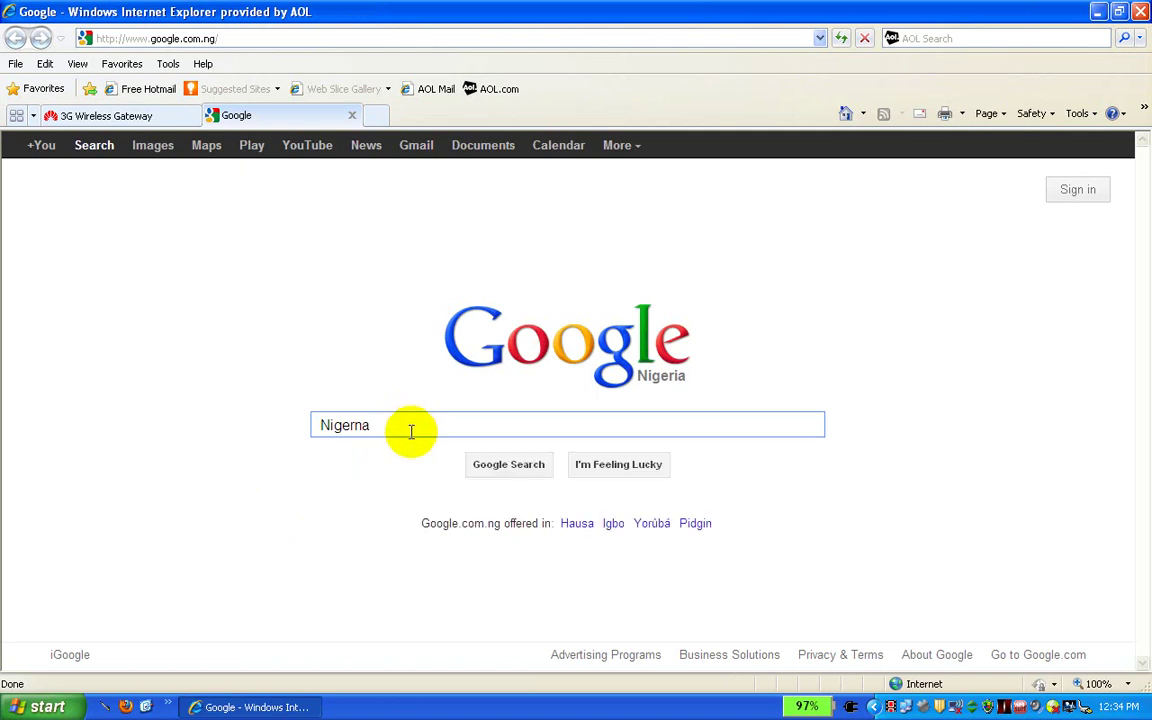
key(BackSpace)
key(BackSpace)
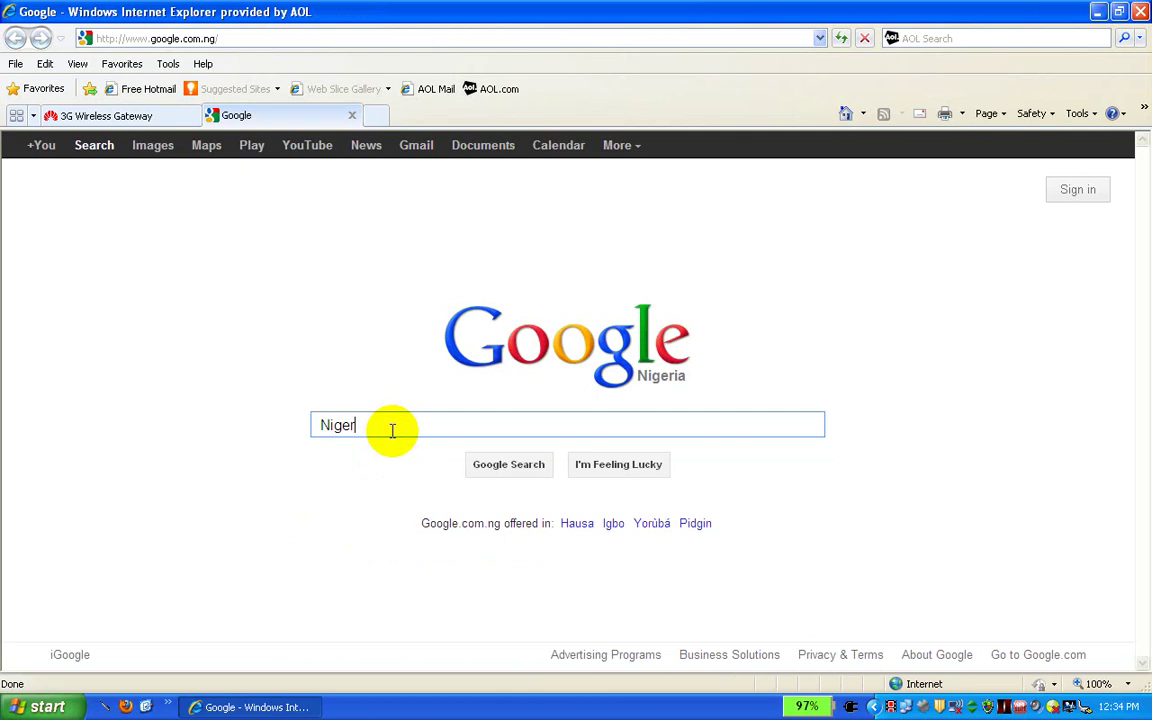
text(o)
key(BackSpace)
text(ian new)
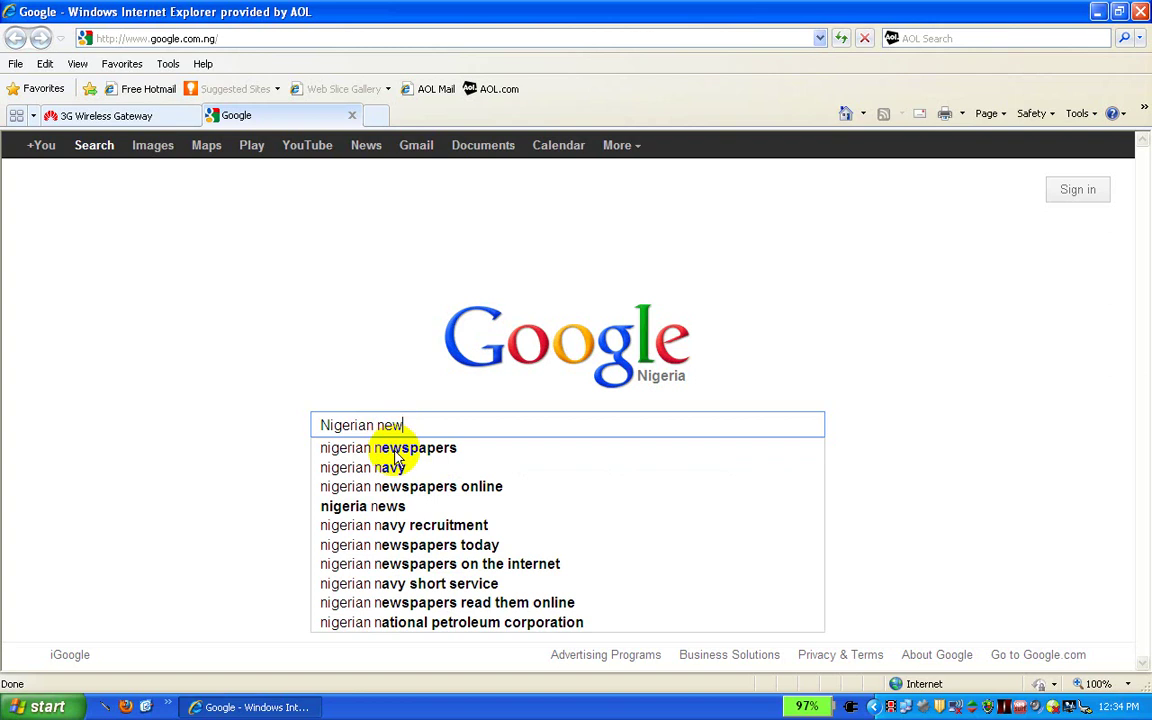
click(398, 453)
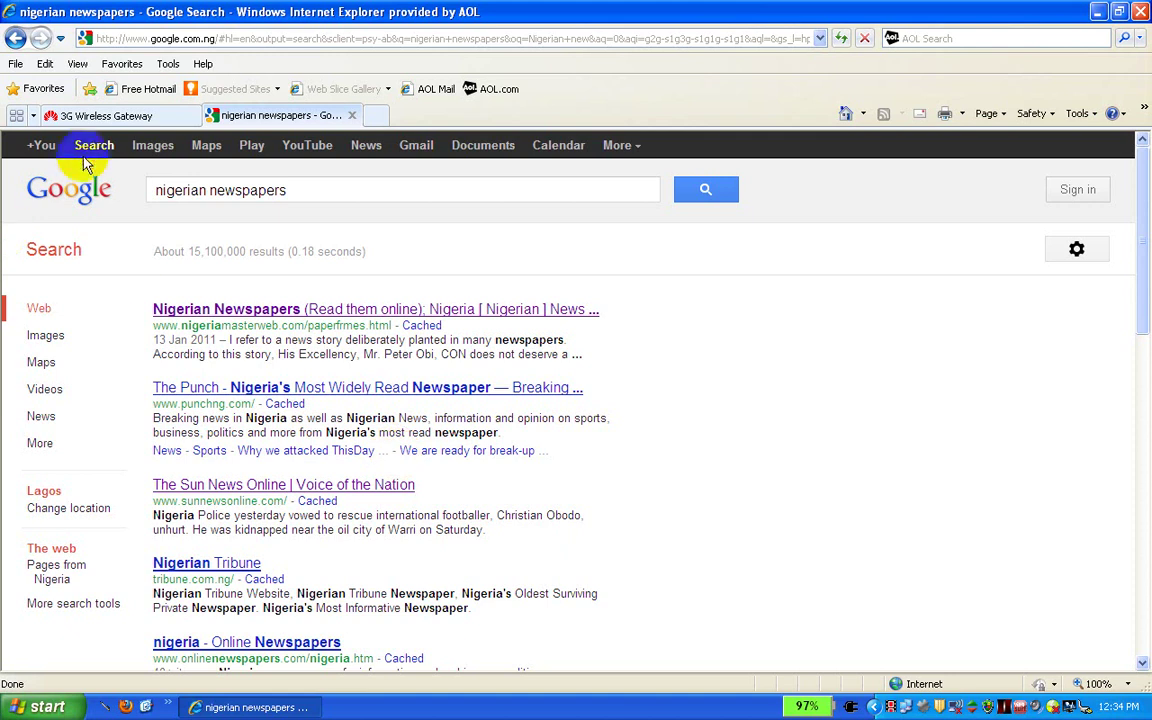
click(106, 118)
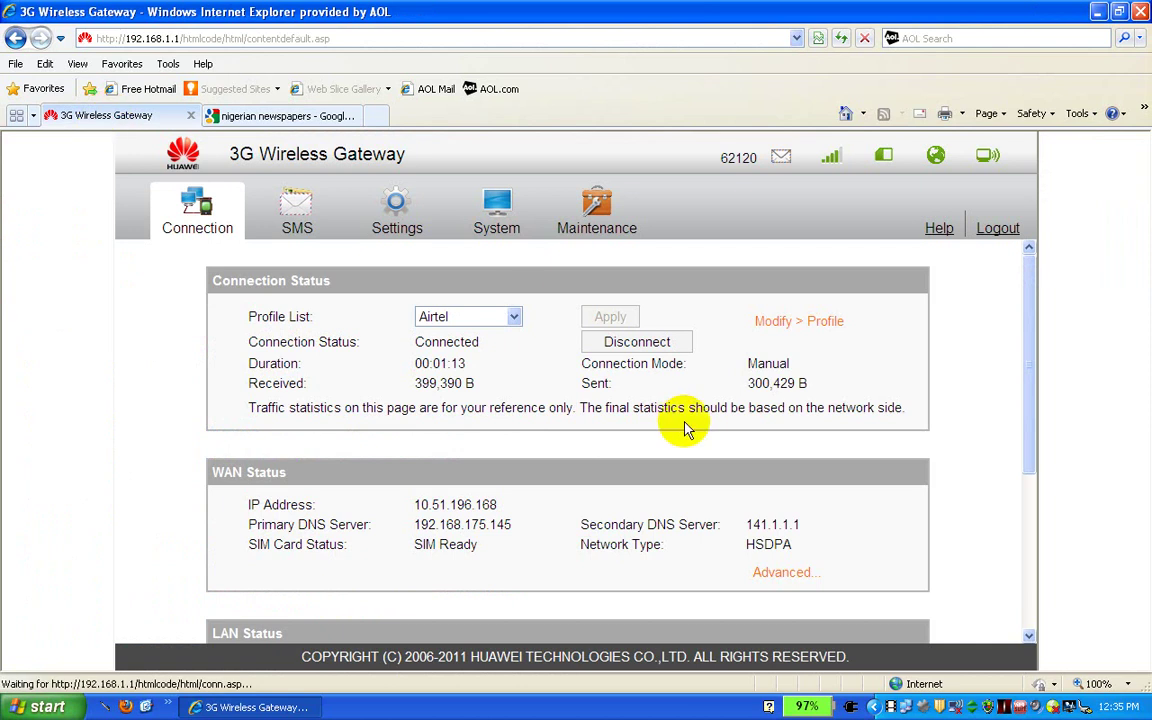
- Disconnect the 3G link and open the Quick Setup Wizard under Settings
click(629, 343)
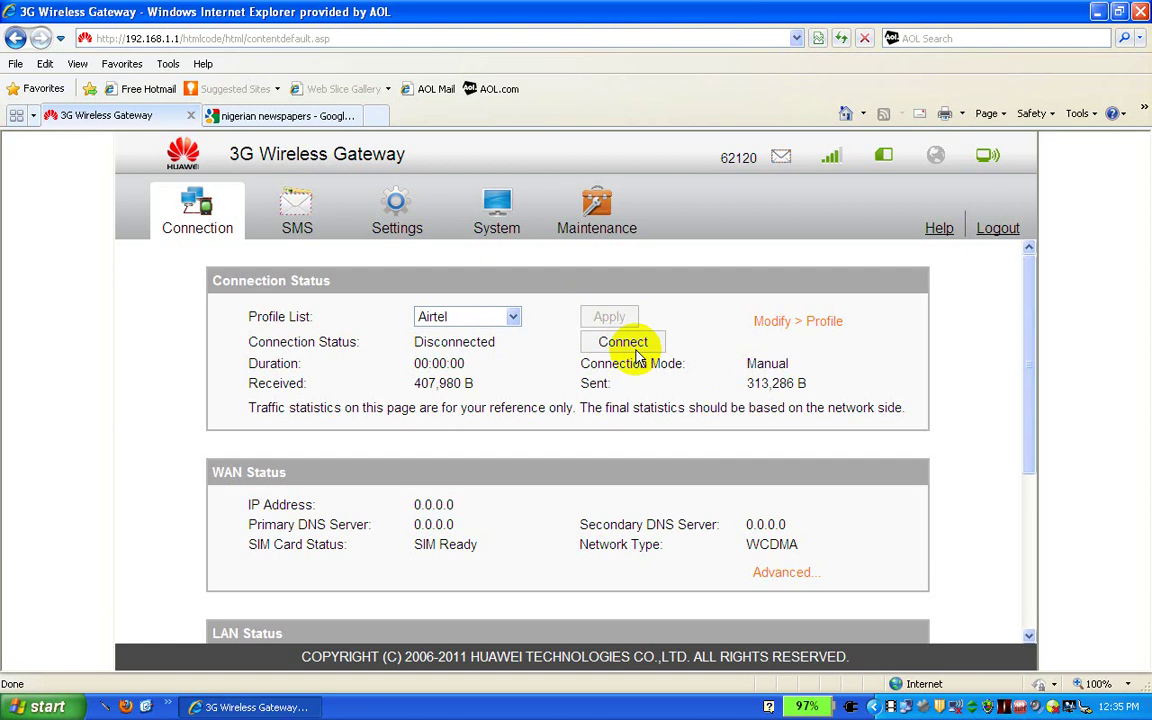
click(408, 213)
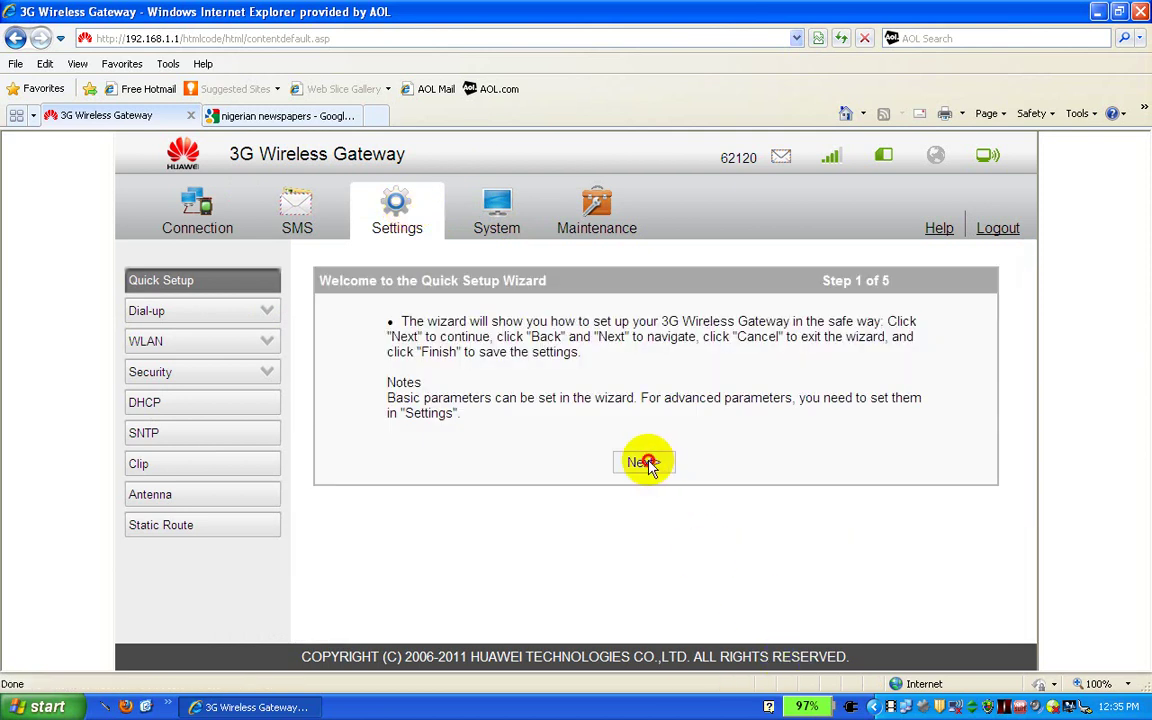
- Switch the Airtel profile's connection mode from Manual to Auto and finish the wizard
click(645, 463)
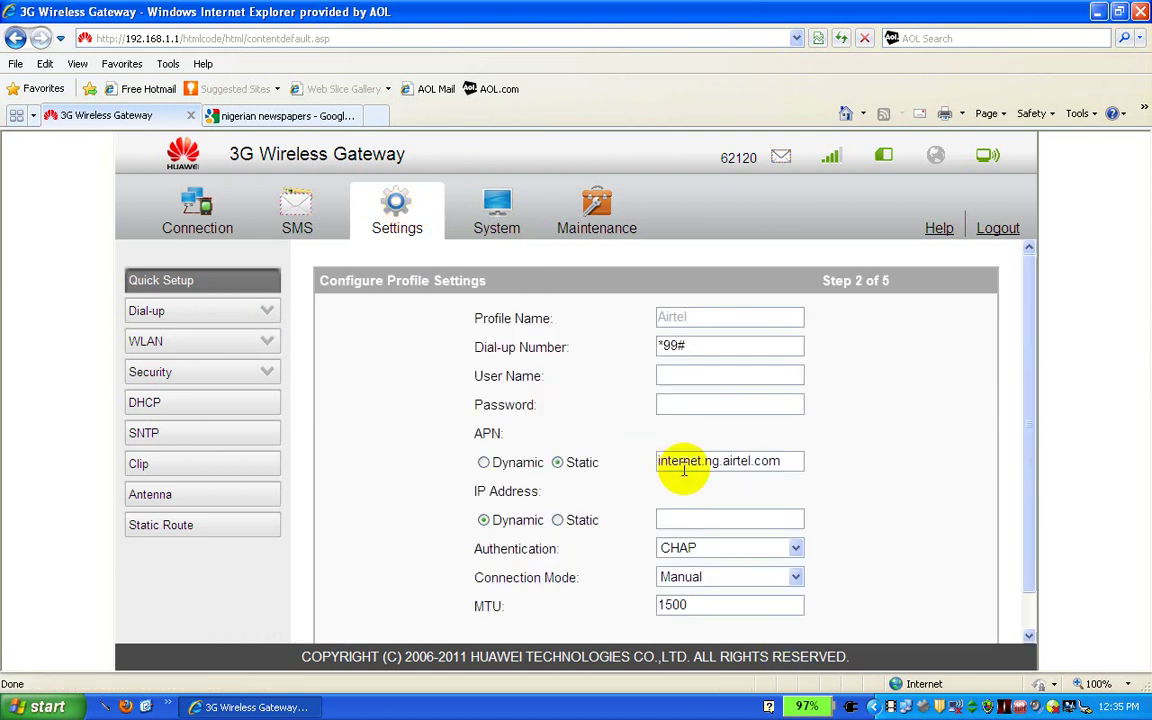
click(797, 580)
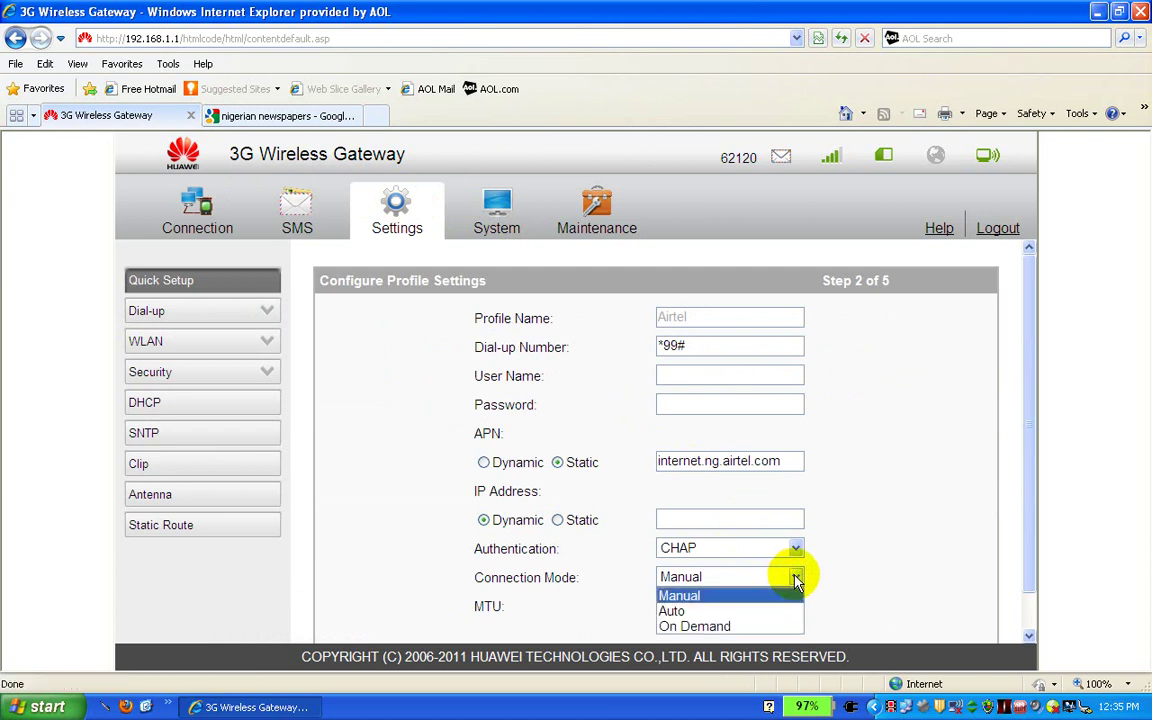
click(746, 611)
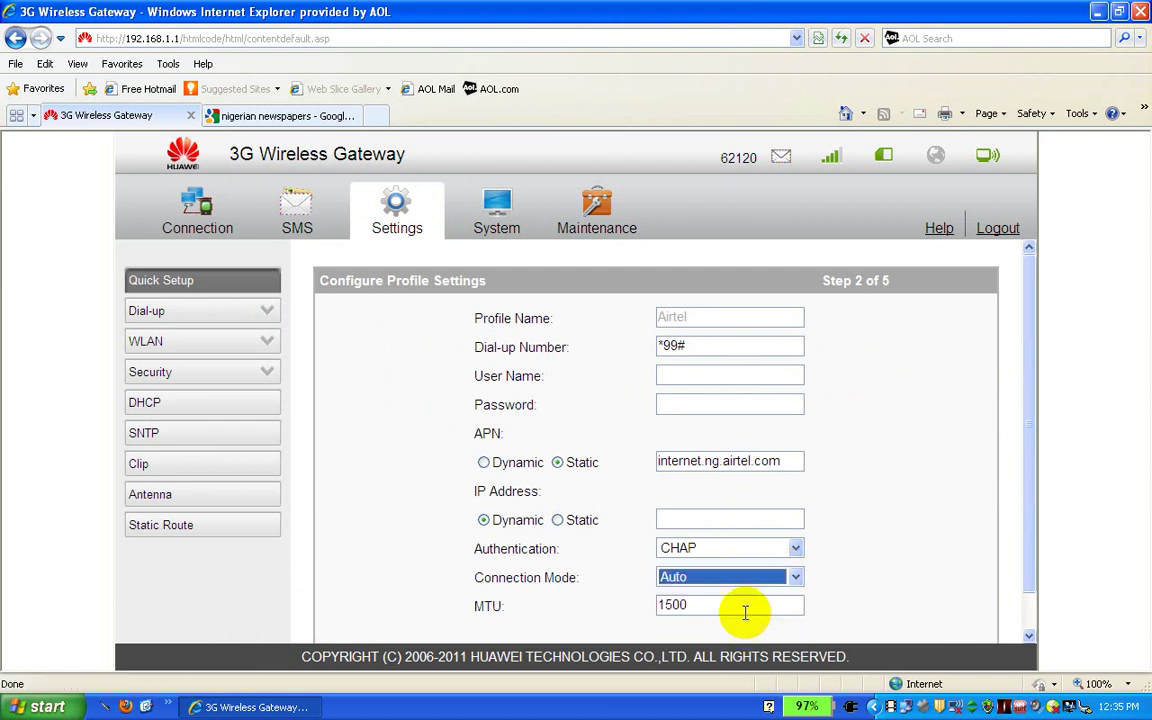
click(1028, 633)
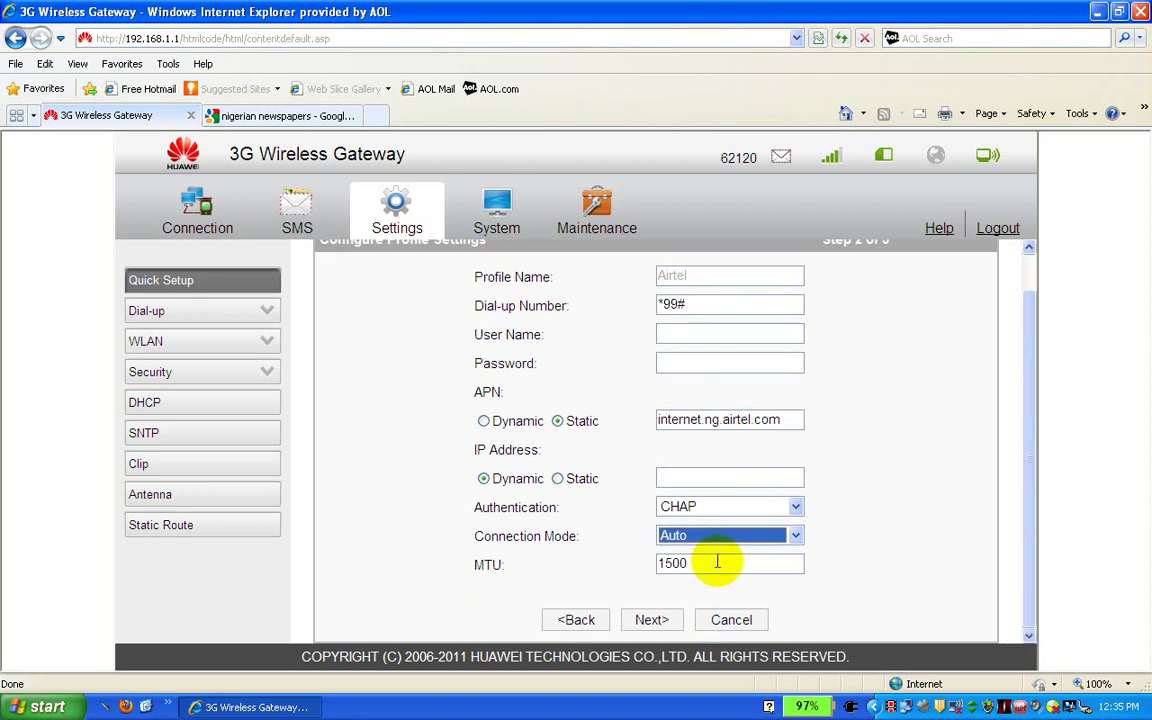
click(645, 615)
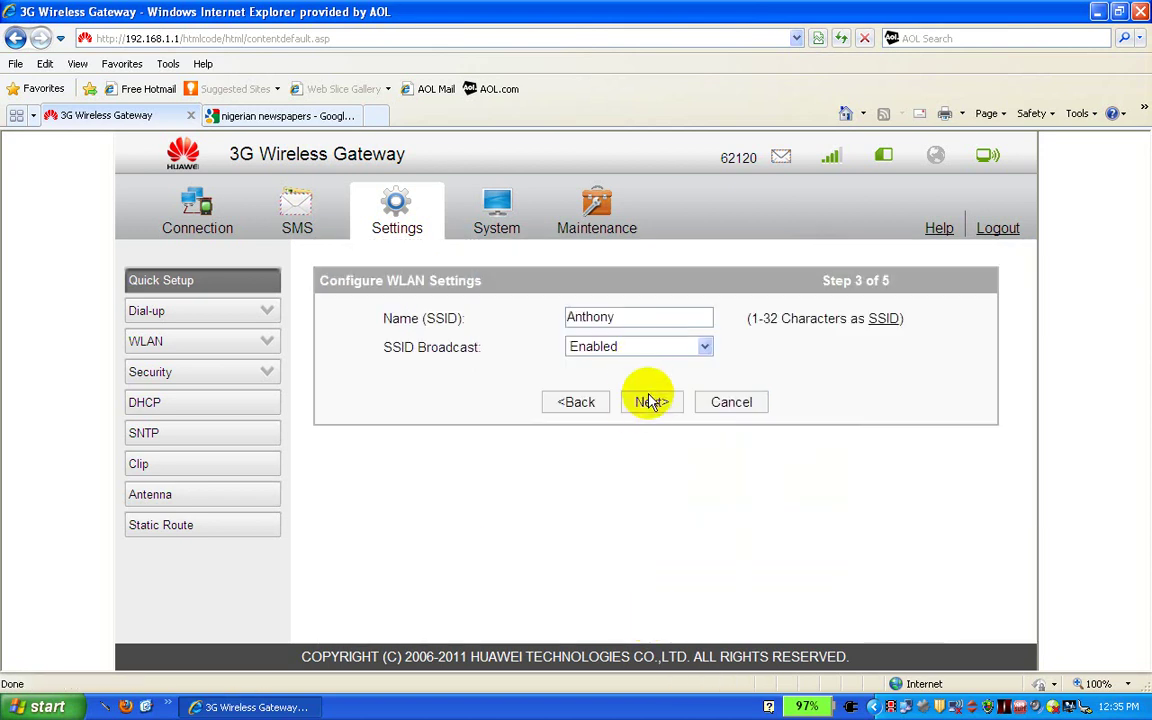
click(652, 404)
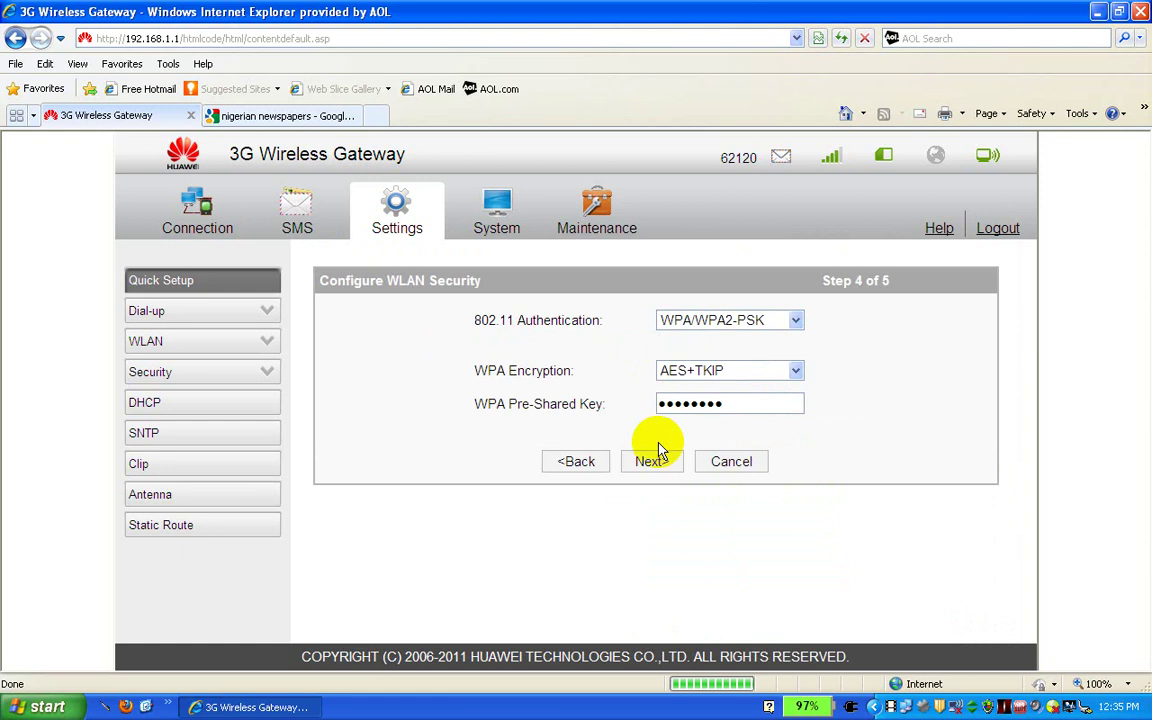
click(652, 463)
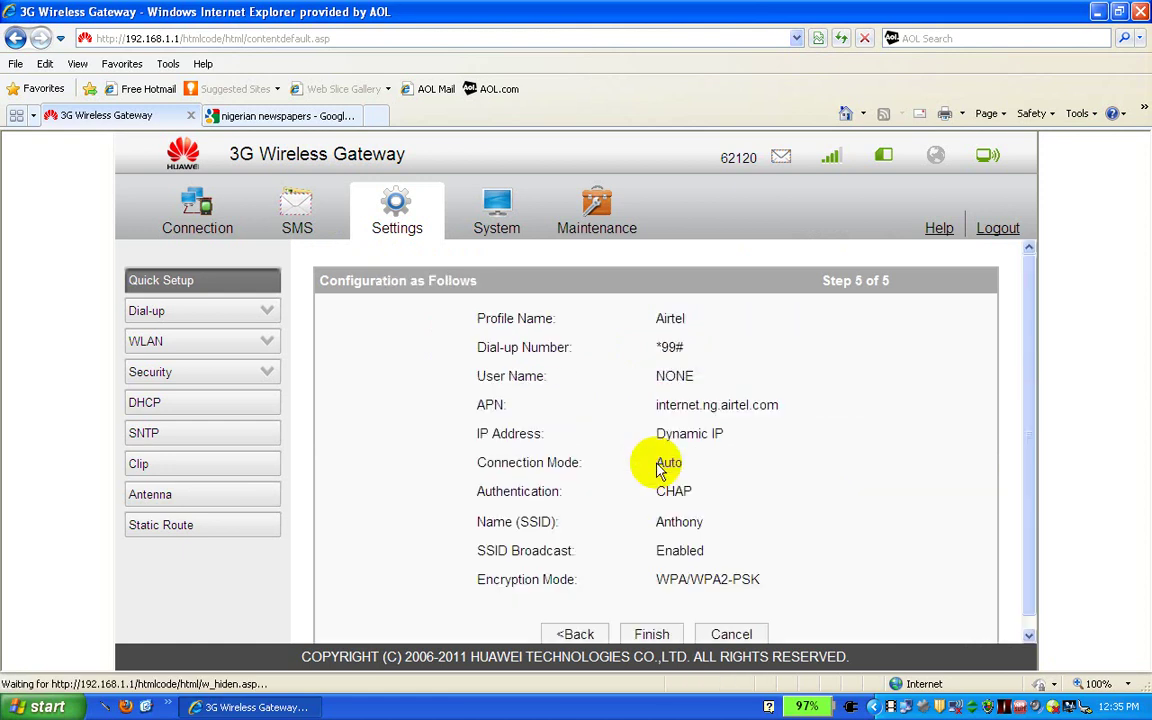
click(652, 636)
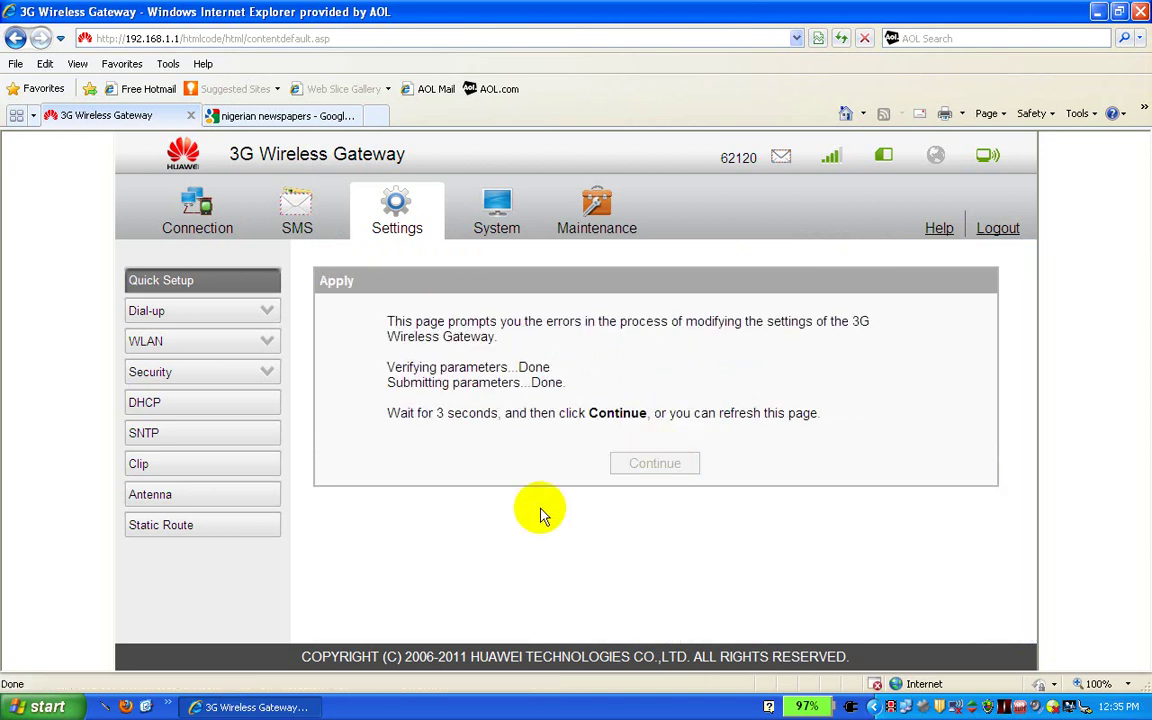
- Finish applying settings and check status: Airtel profile Connected in Auto mode over WCDMA
click(636, 470)
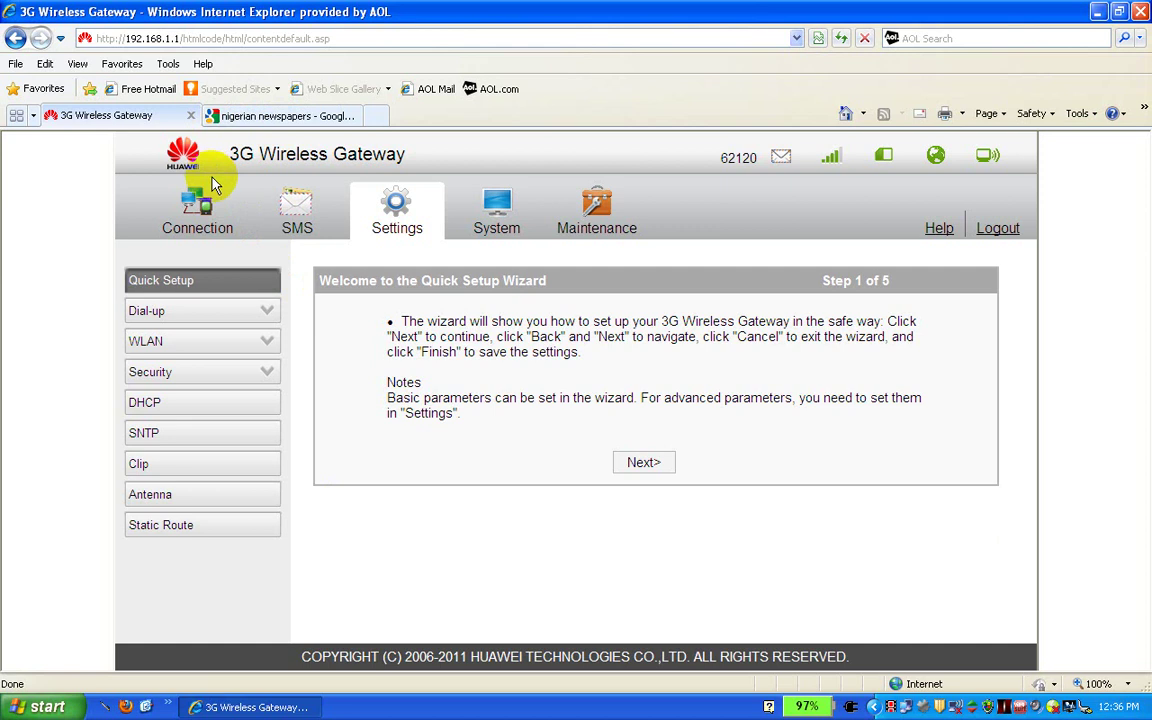
click(200, 212)
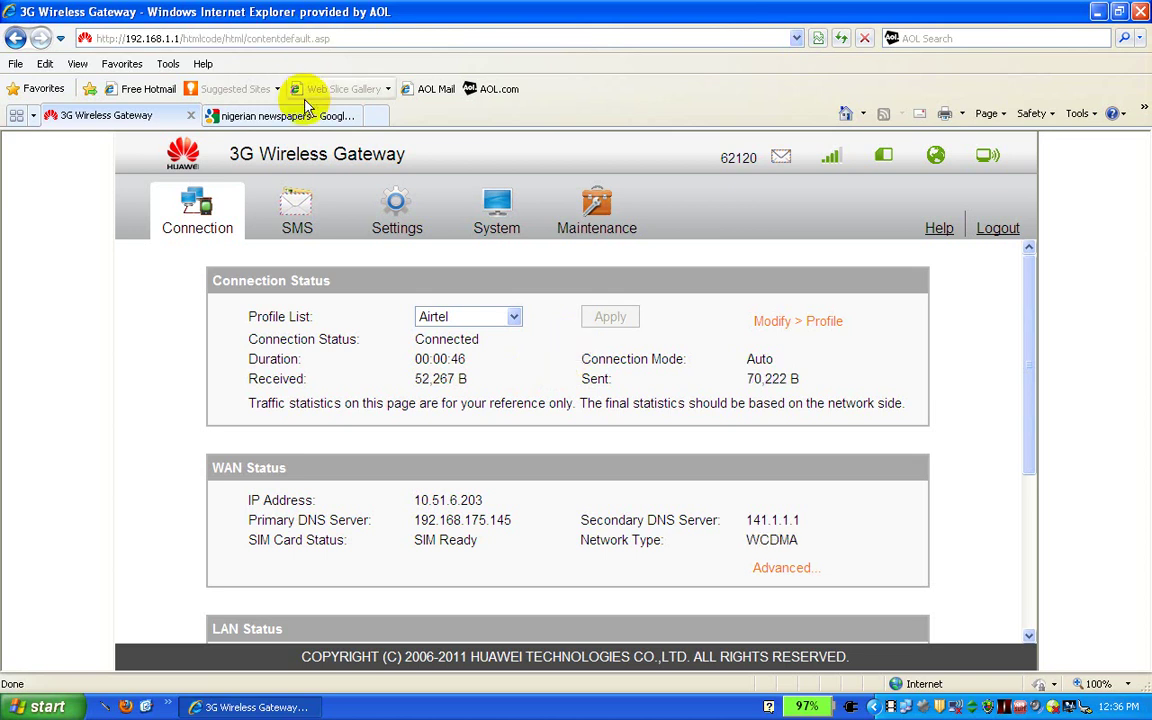
- In a new tab, search Google for 'goal.com' and open the Goal.com Nigeria result
click(376, 118)
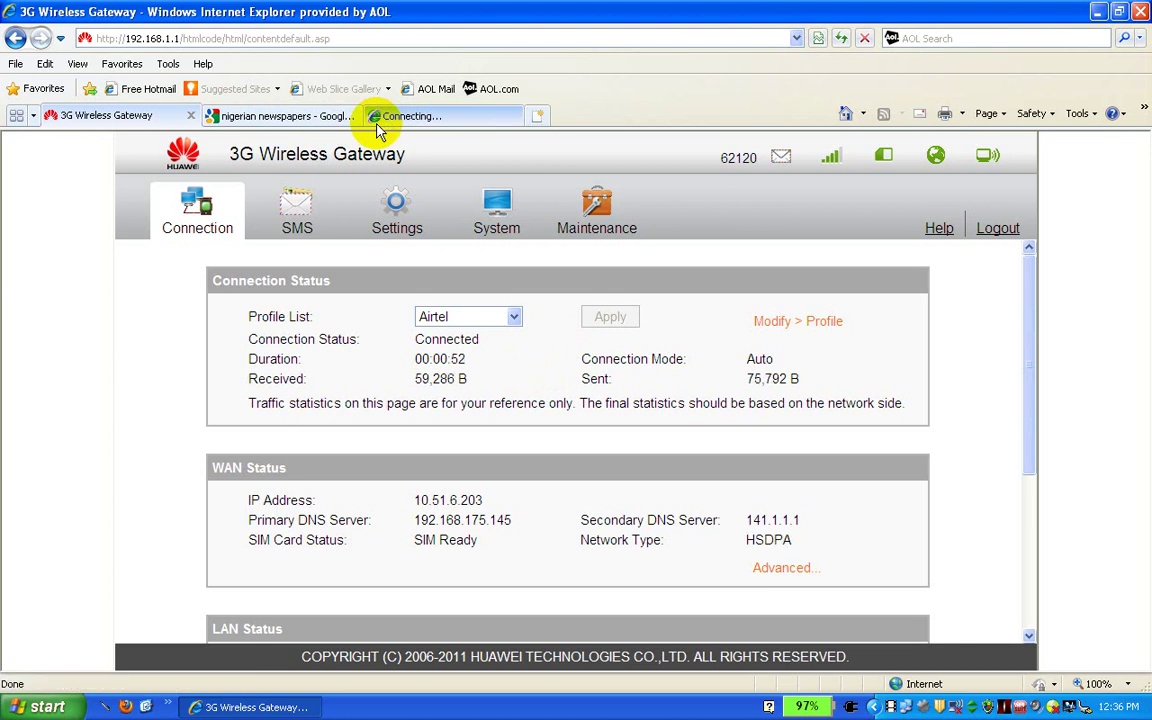
click(245, 38)
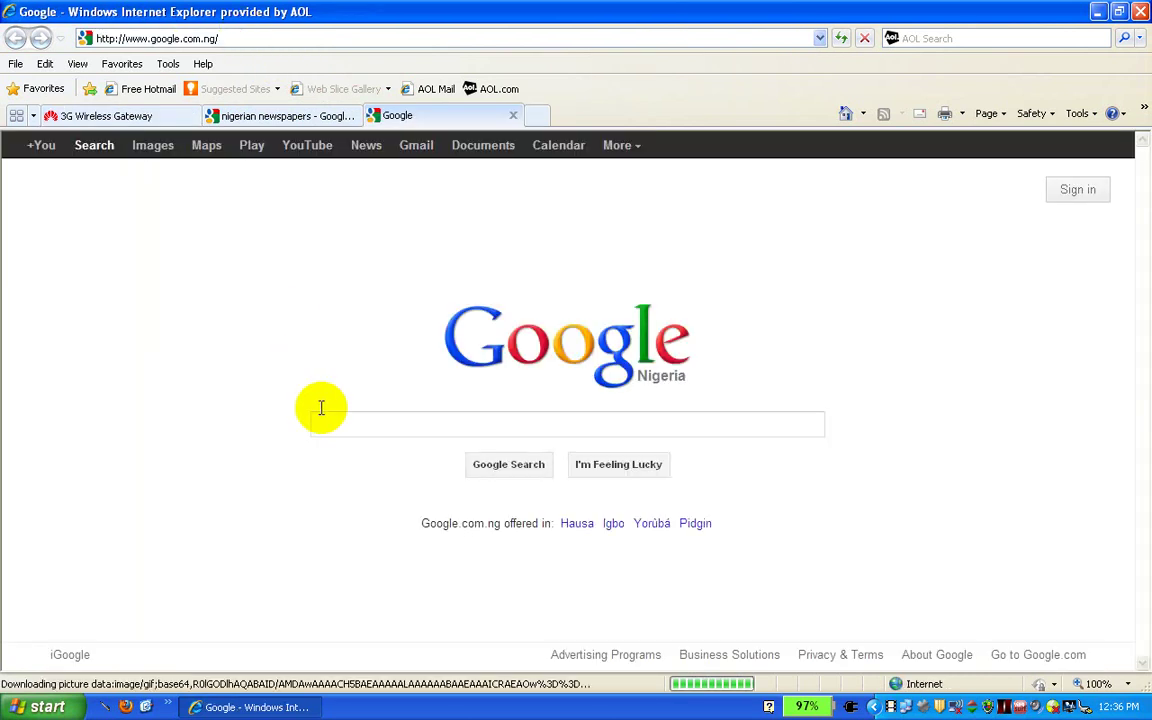
click(327, 414)
text(goal)
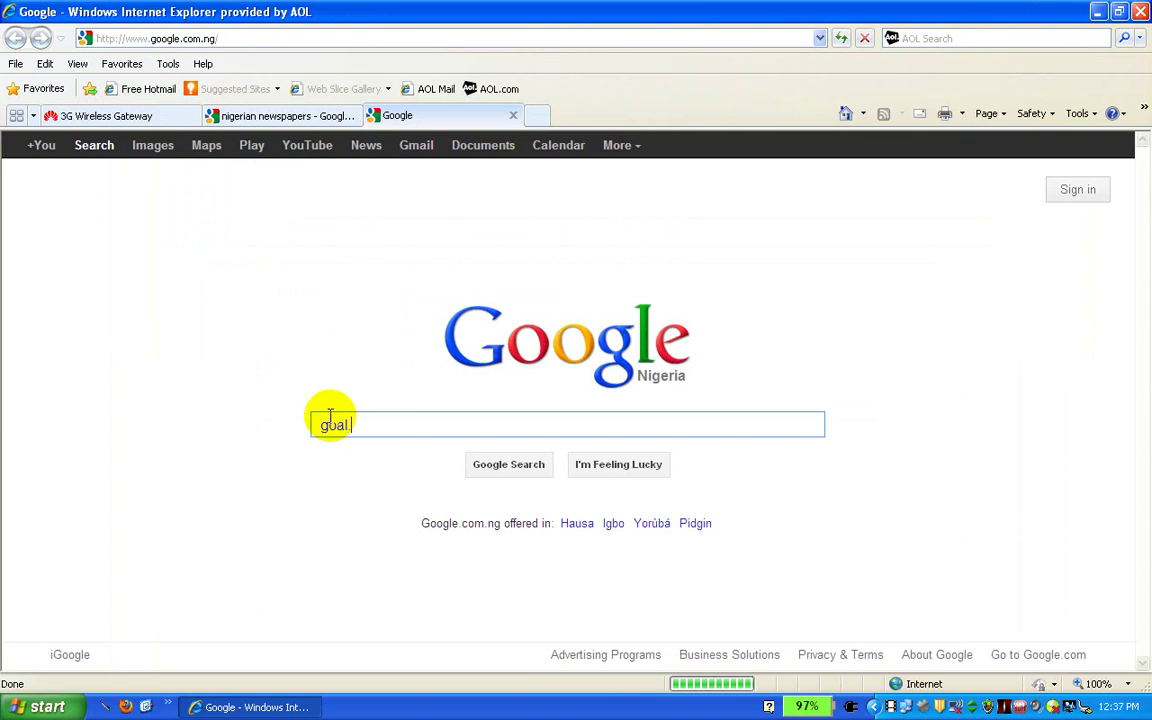
text(.co)
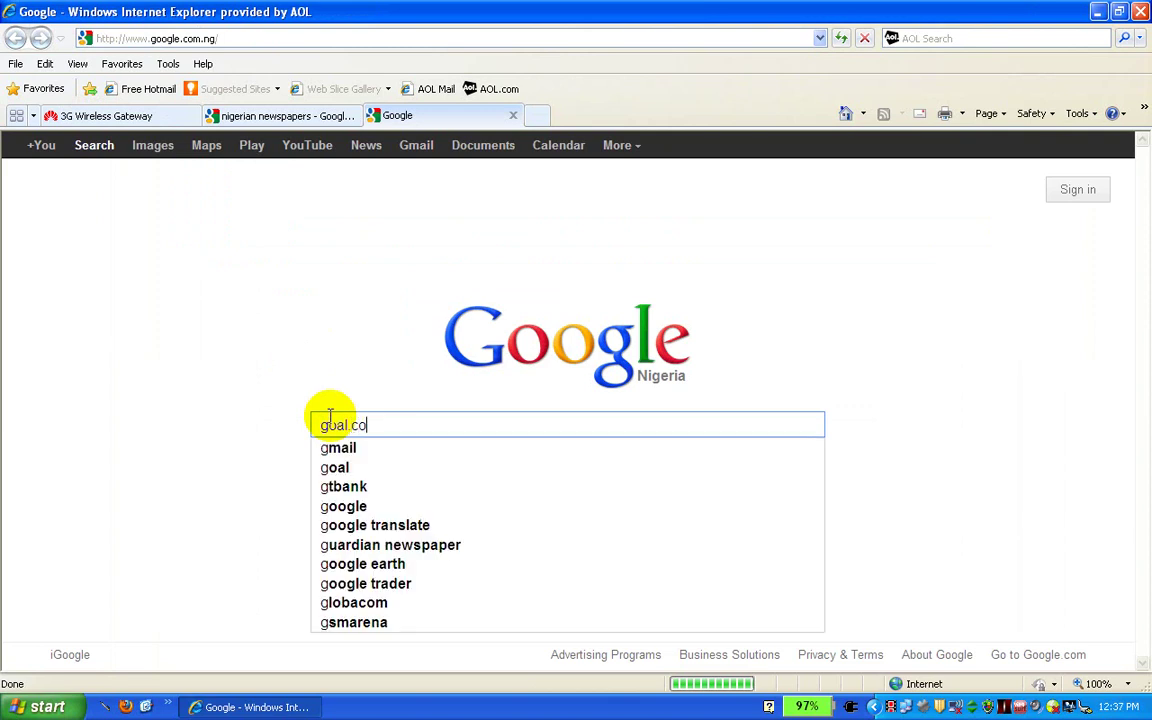
text(m)
key(Return)
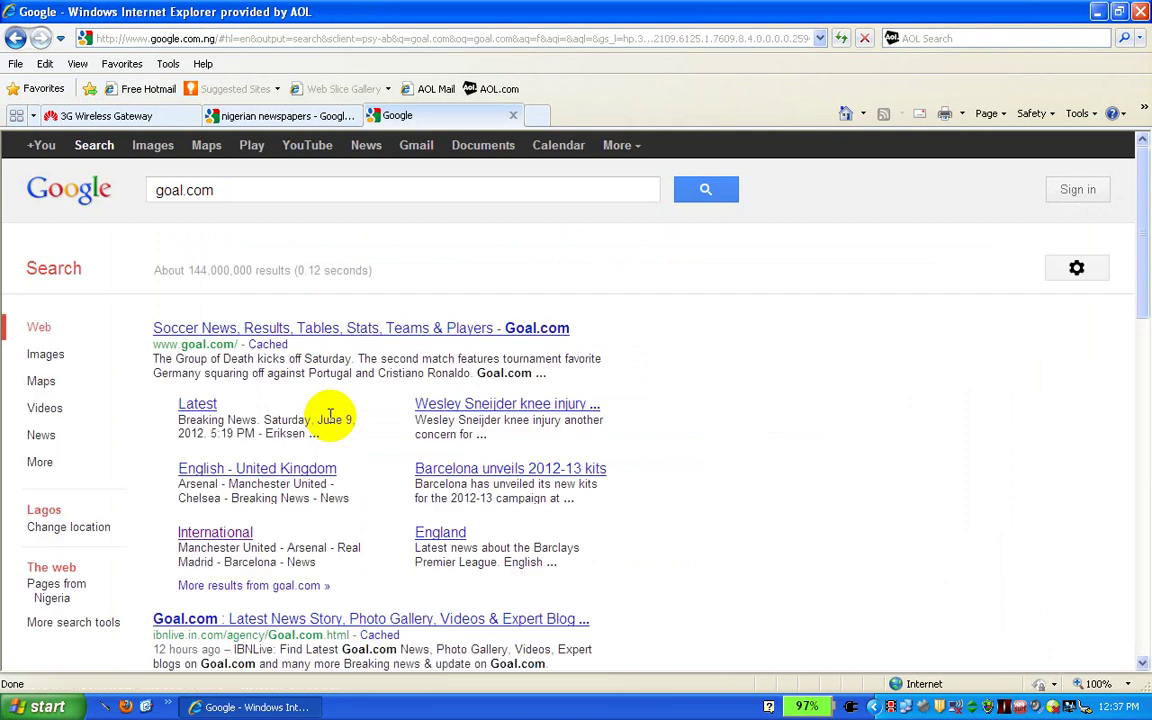
click(333, 311)
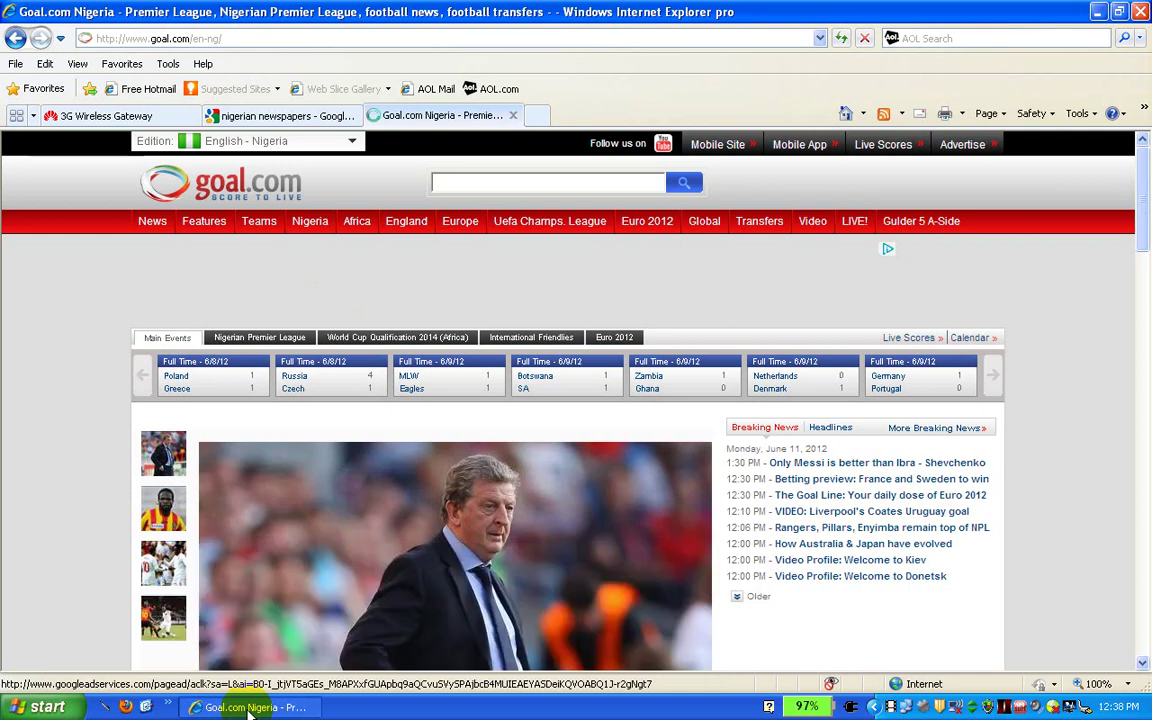
- Look over the Goal.com page, then close Internet Explorer with all its tabs
click(1139, 668)
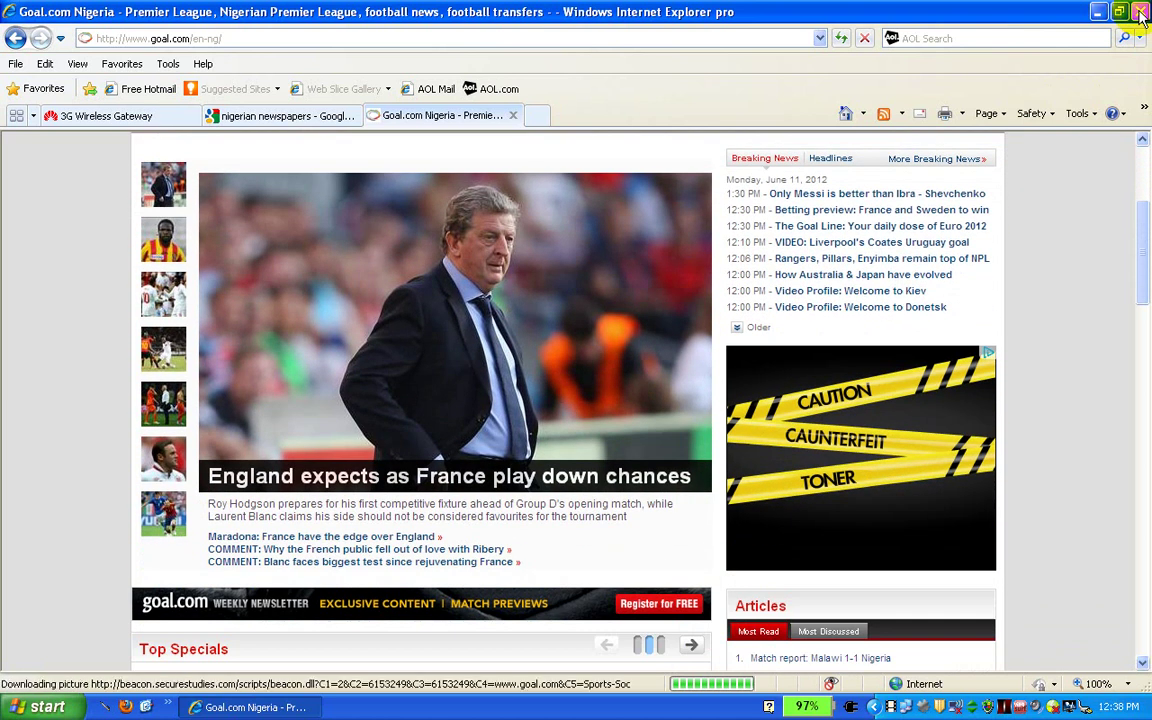
click(1140, 13)
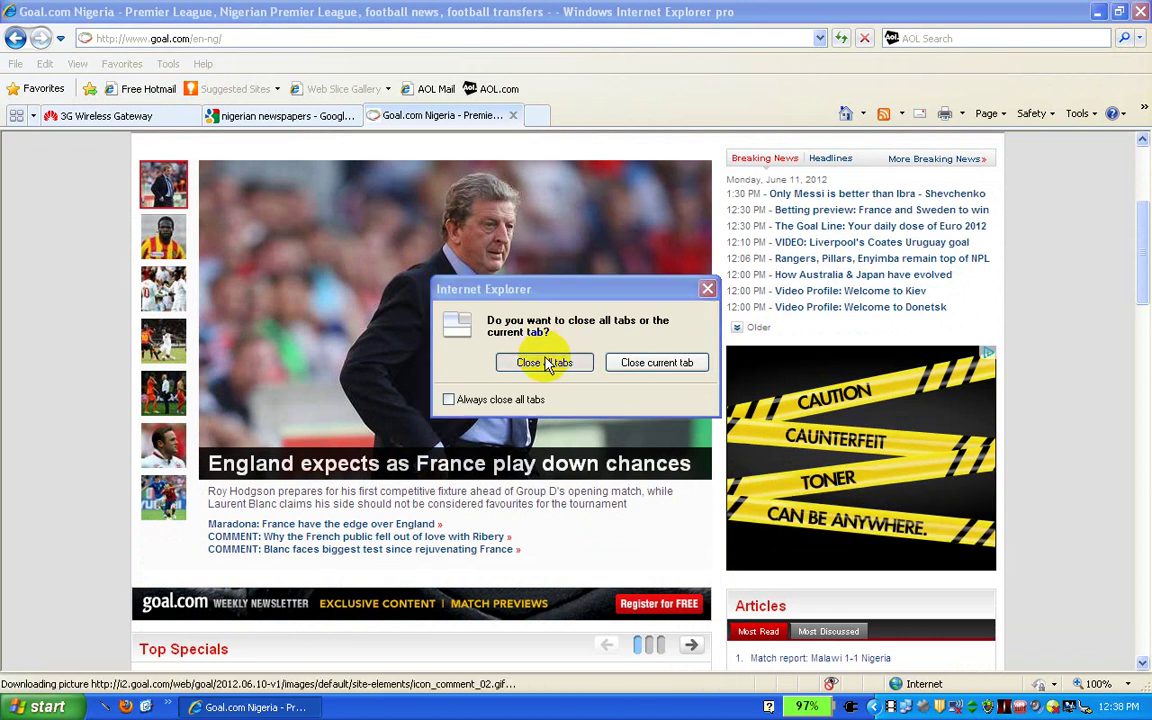
click(546, 363)
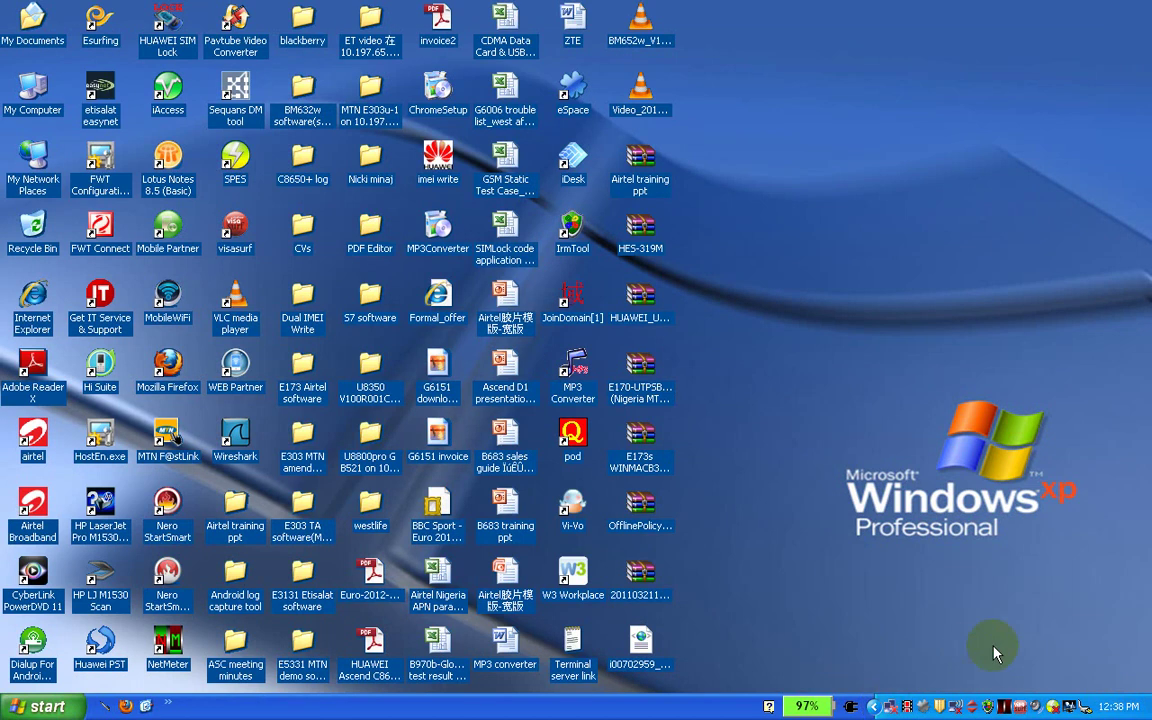
click(1036, 658)
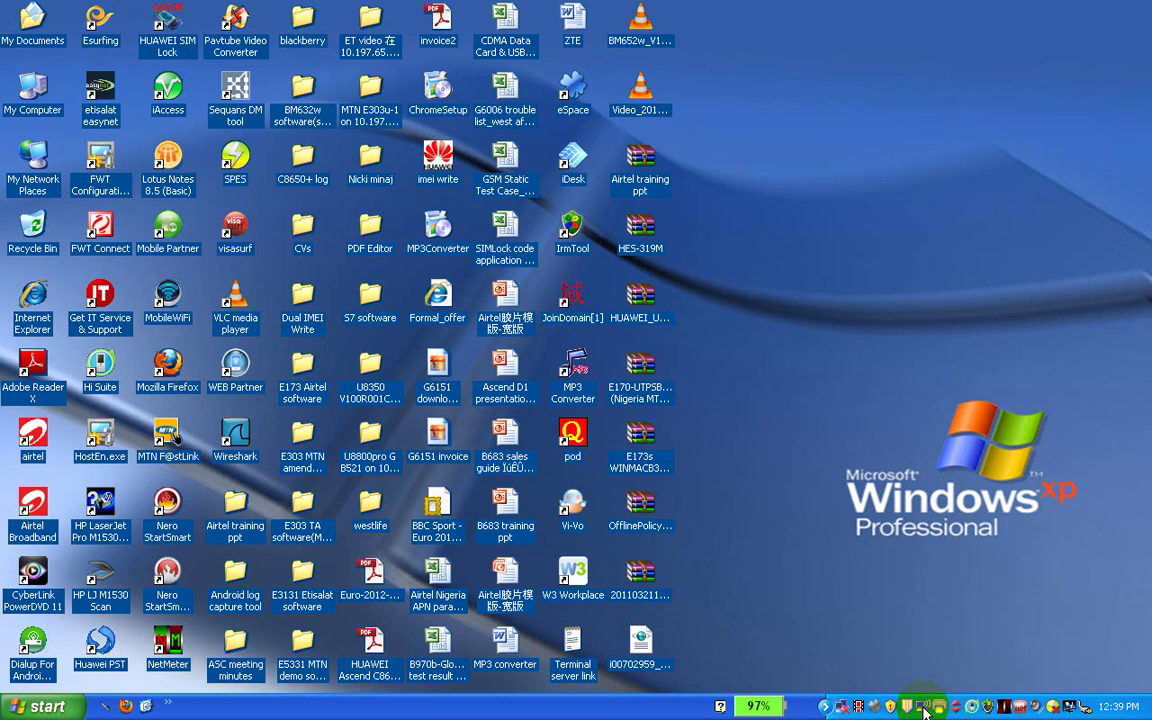
- Refresh the available wireless networks list and pick the gateway's WPA2 network
double_click(925, 712)
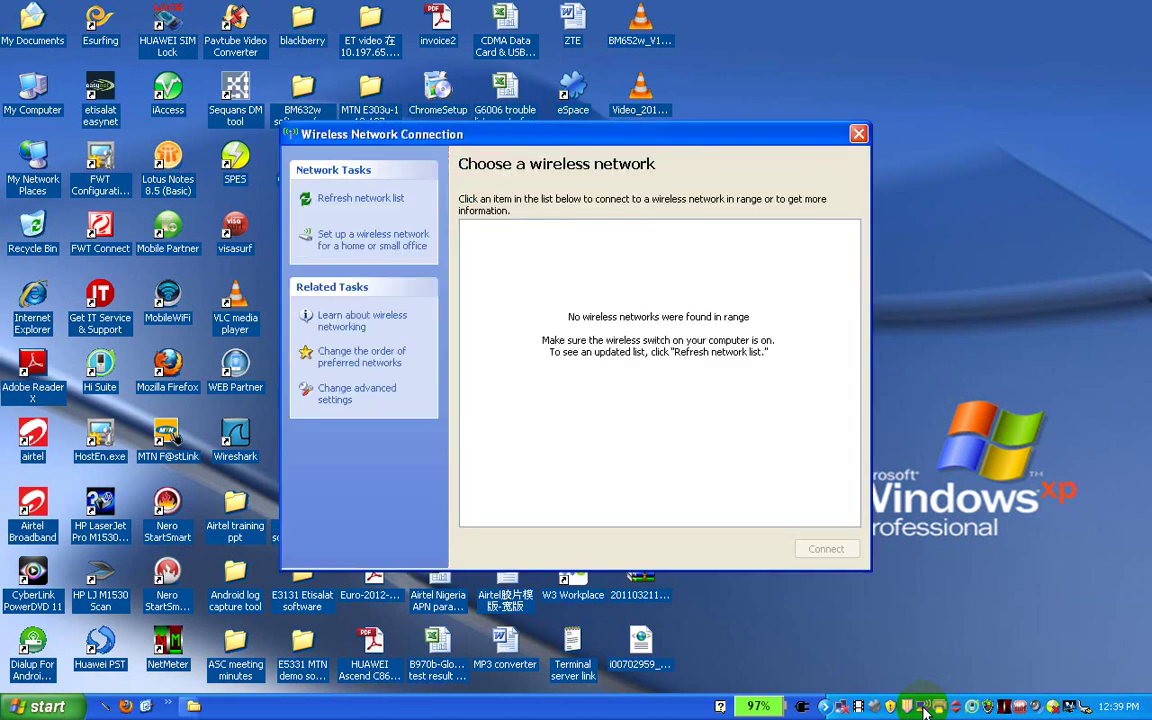
click(342, 200)
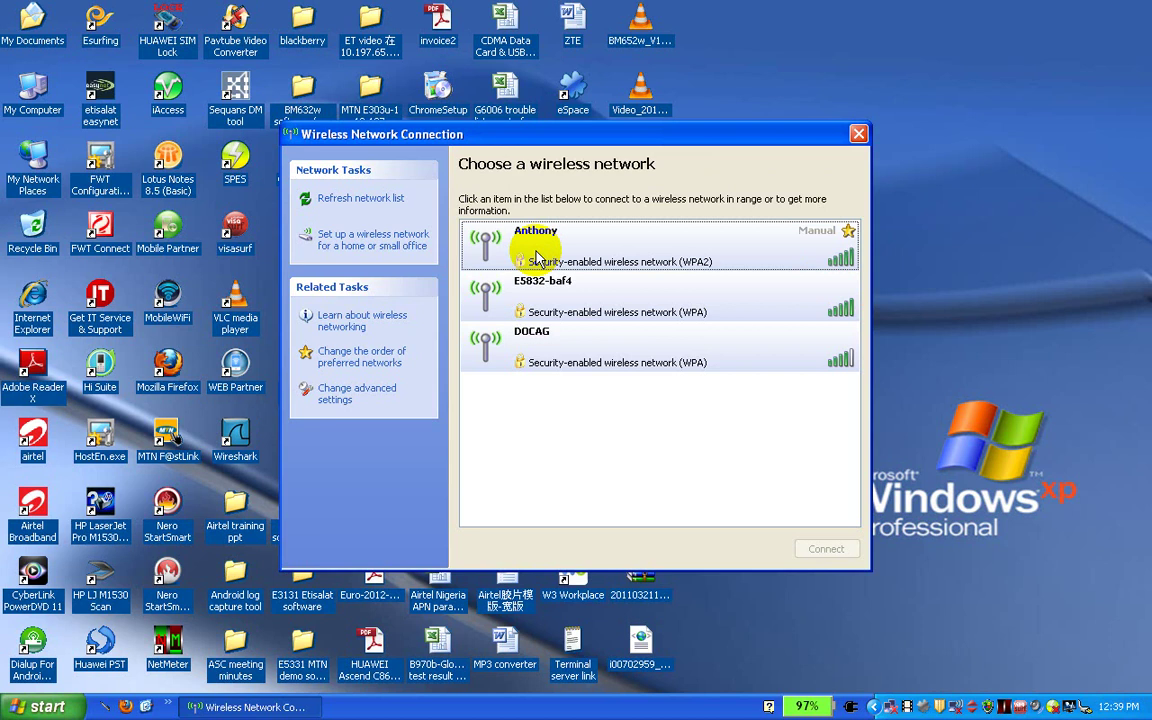
double_click(536, 258)
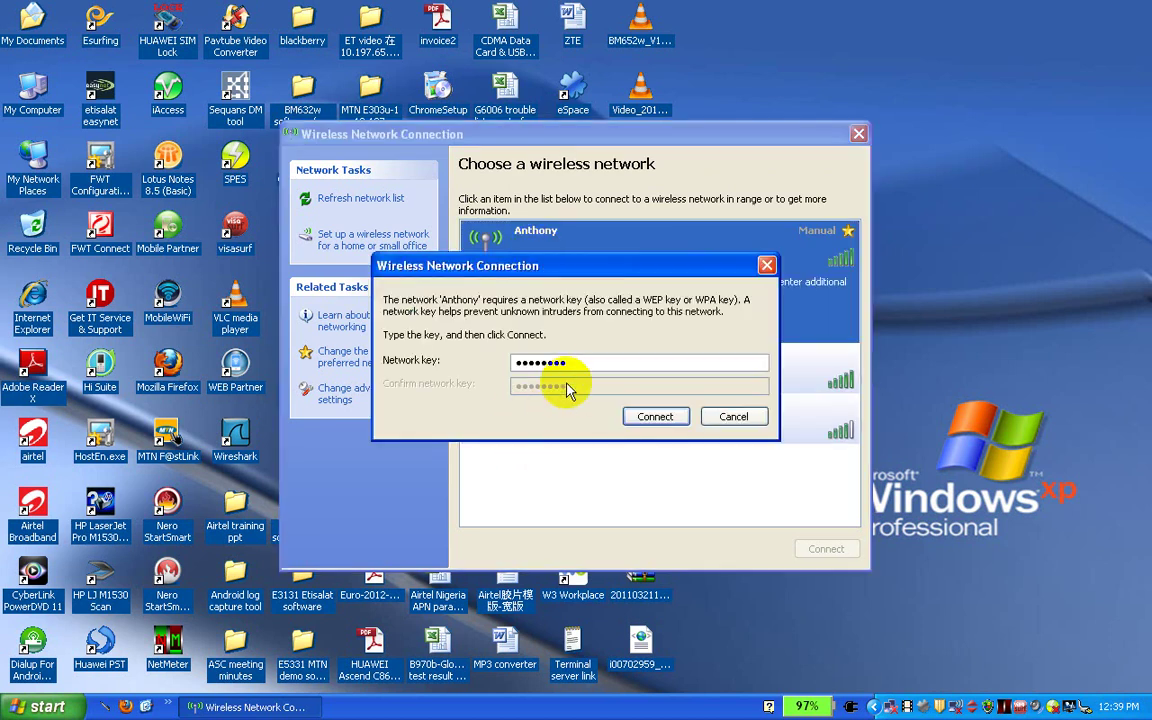
- Re-enter the network key and connect the laptop to the gateway's WPA2 network
key(BackSpace)
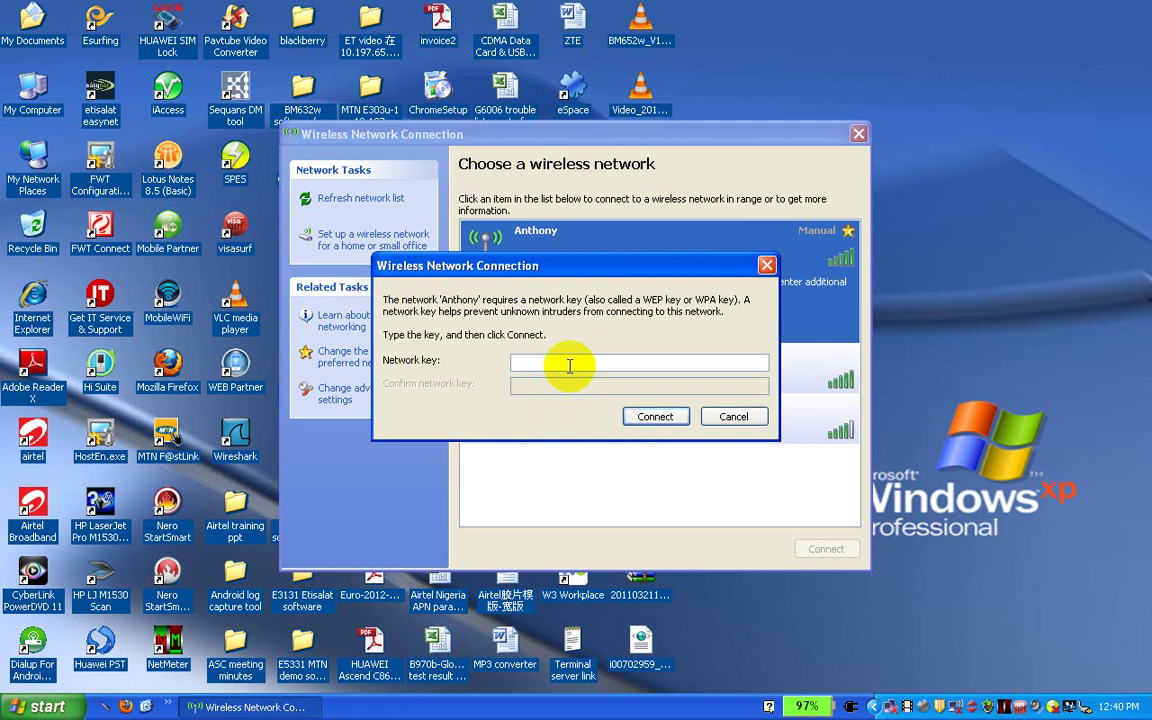
text(••)
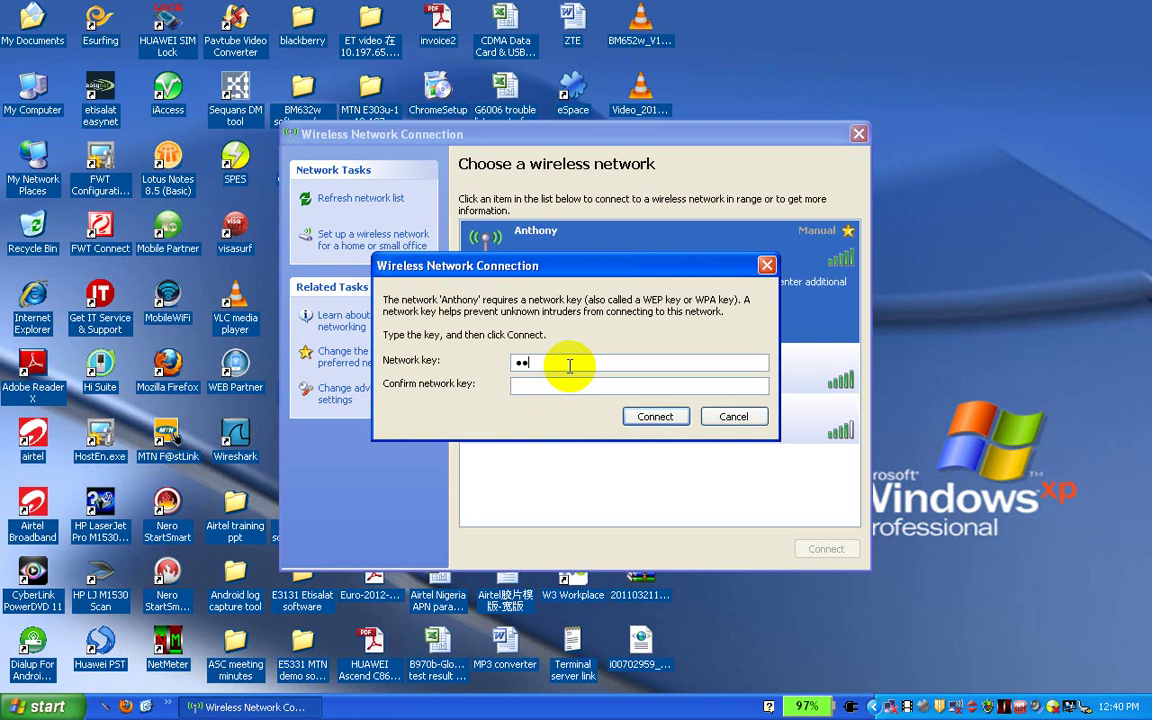
text(••••••)
key(BackSpace)
key(BackSpace)
key(BackSpace)
key(BackSpace)
key(BackSpace)
key(BackSpace)
key(BackSpace)
key(BackSpace)
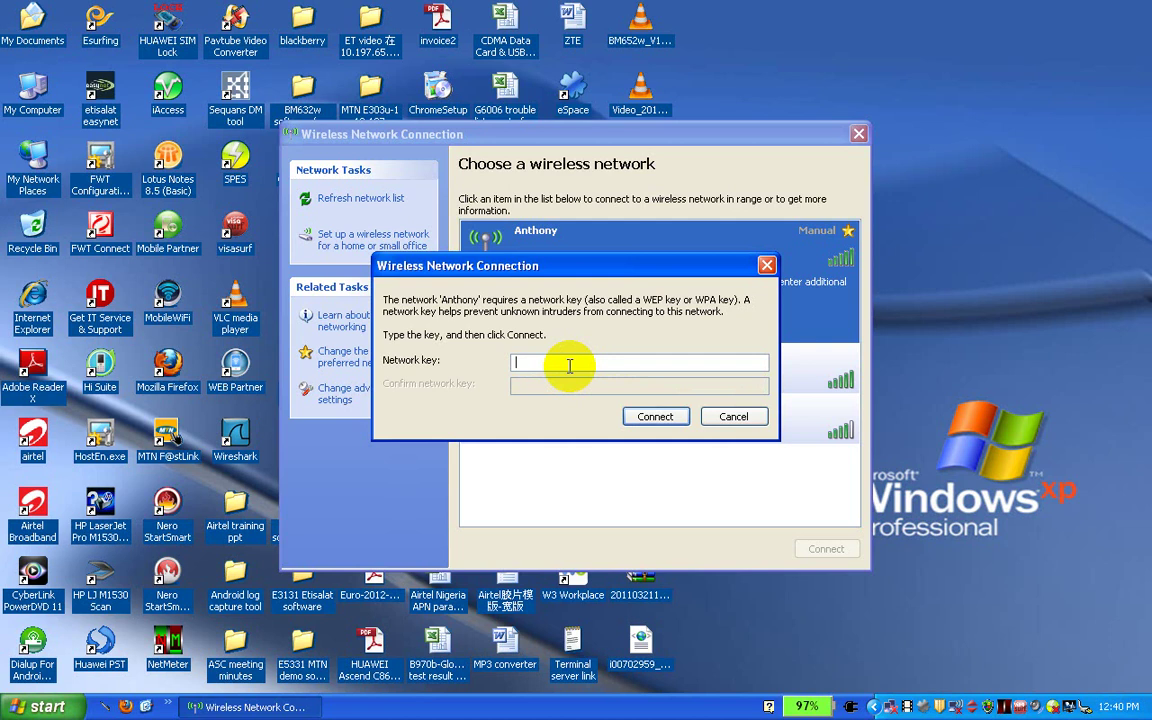
text(••)
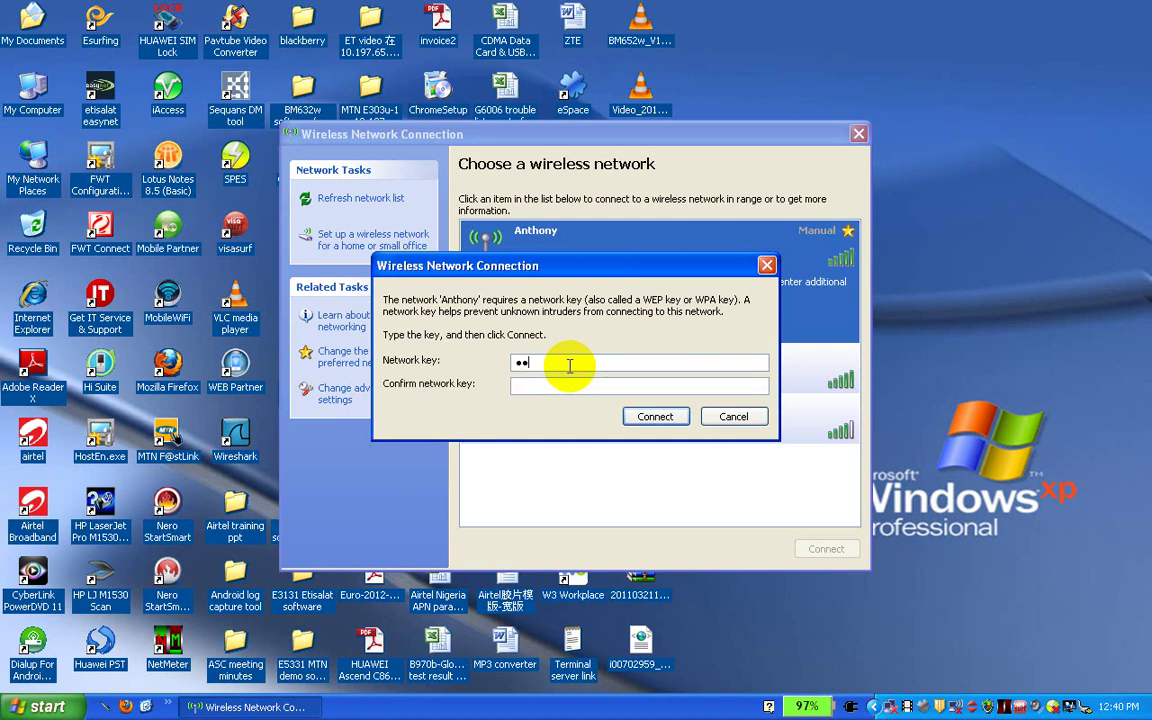
text(••••••)
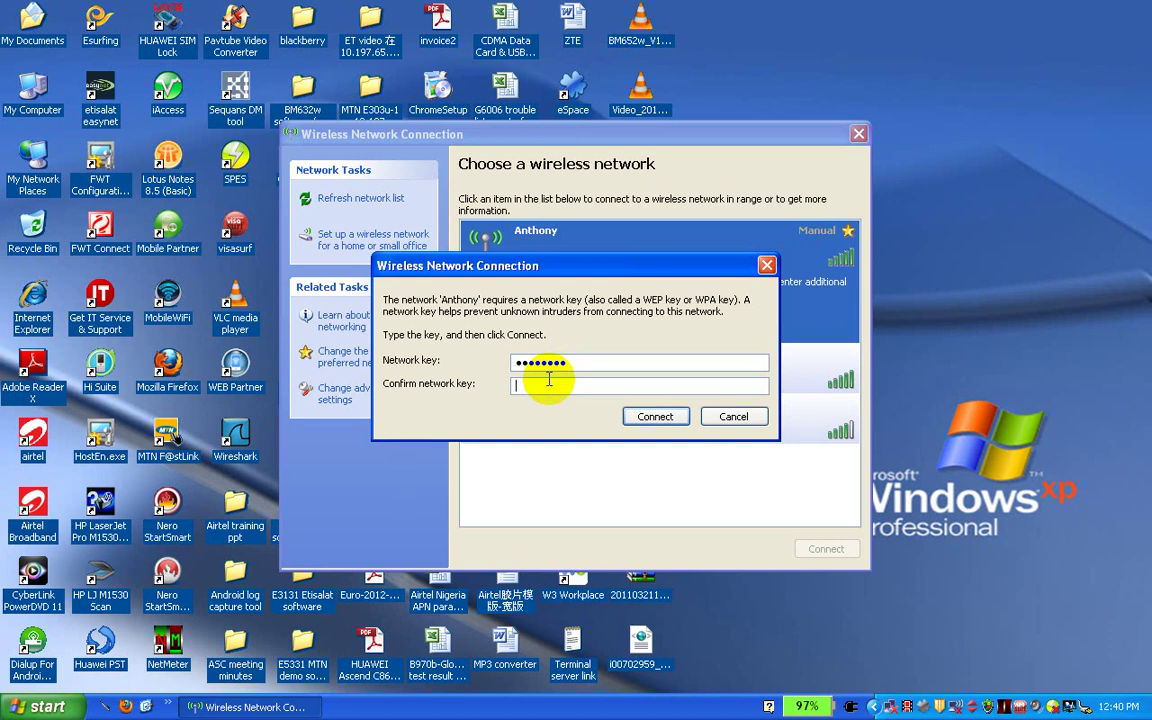
text(••••••••)
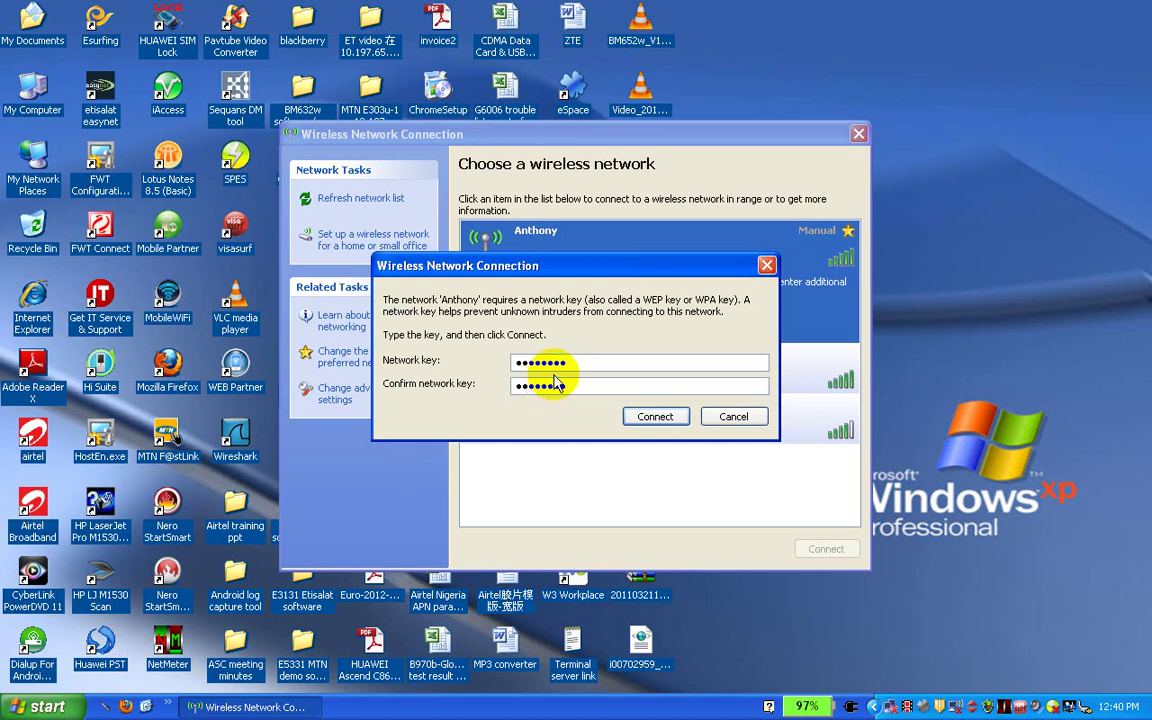
click(651, 418)
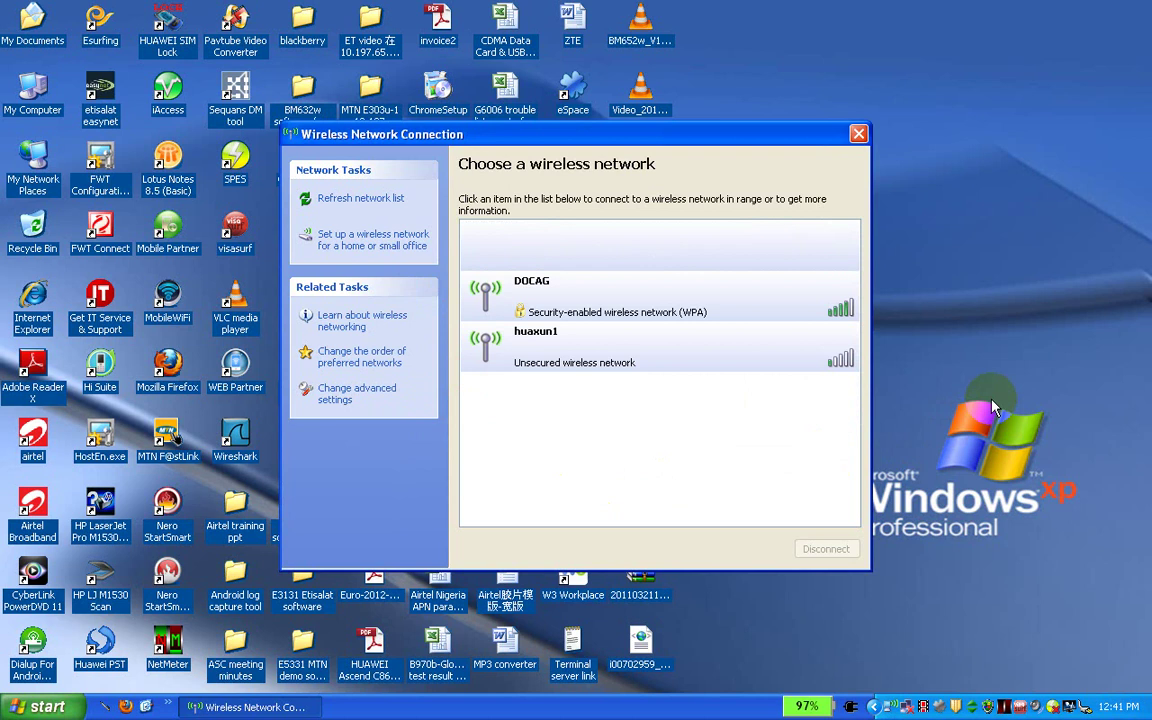
- Close the Wireless Network Connection window and launch Internet Explorer from the quick-launch shortcuts
click(858, 133)
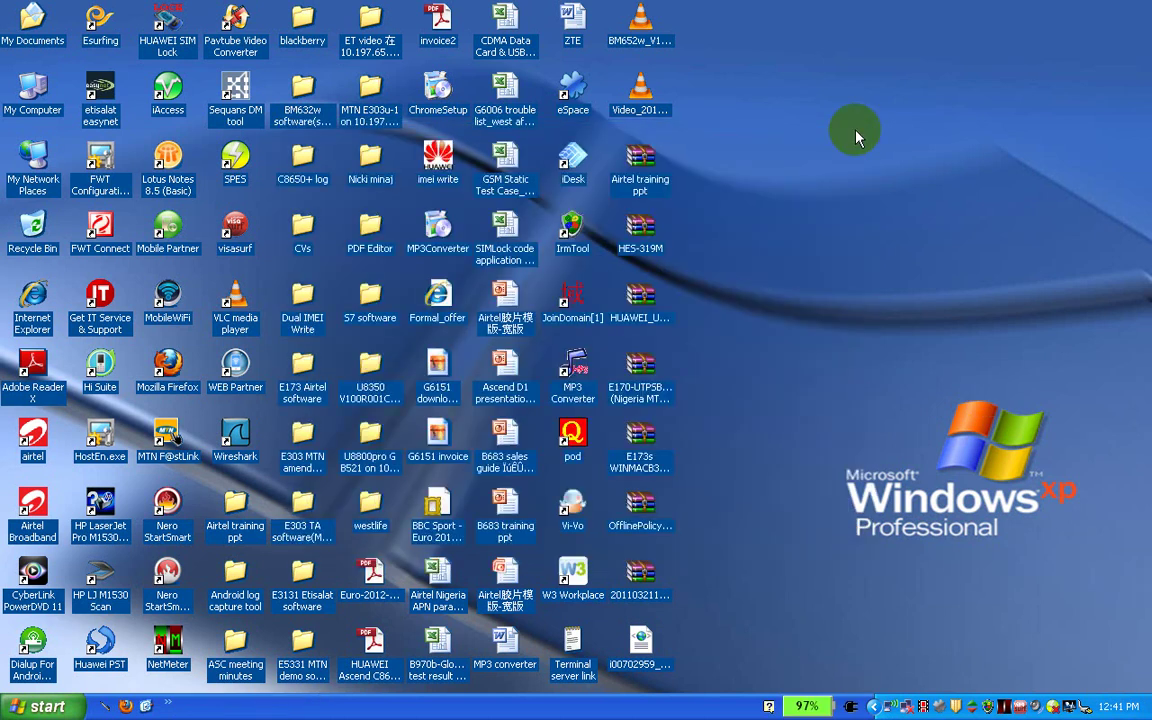
click(167, 645)
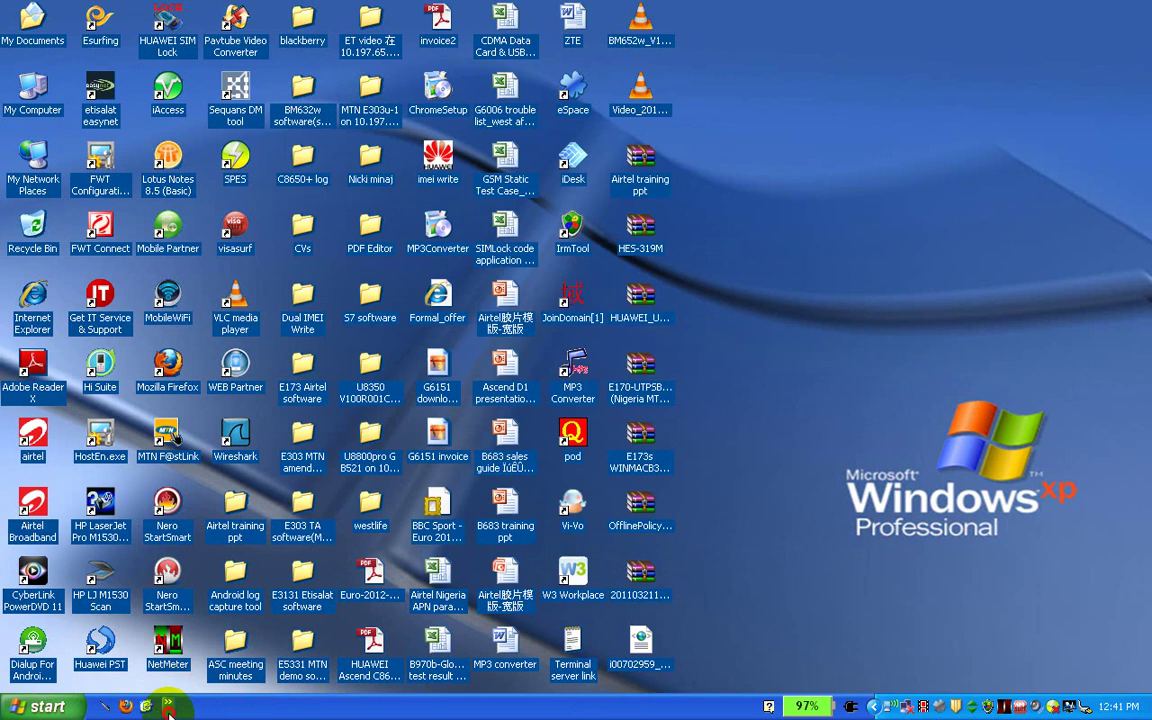
click(169, 706)
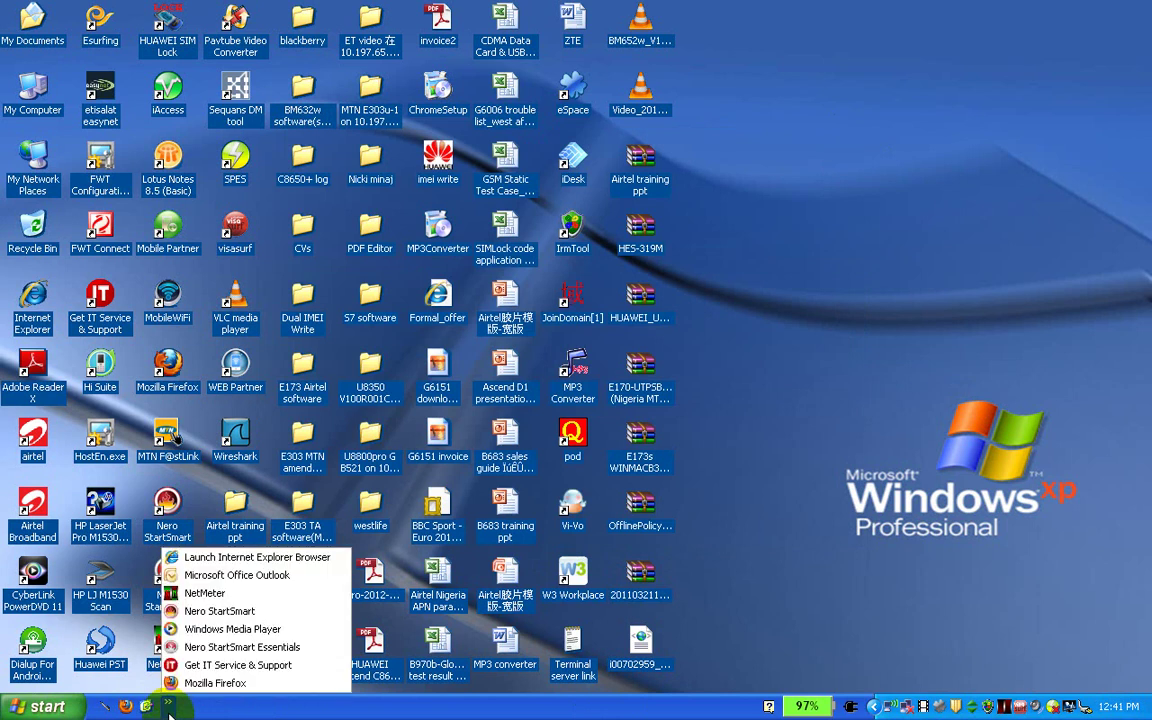
click(232, 560)
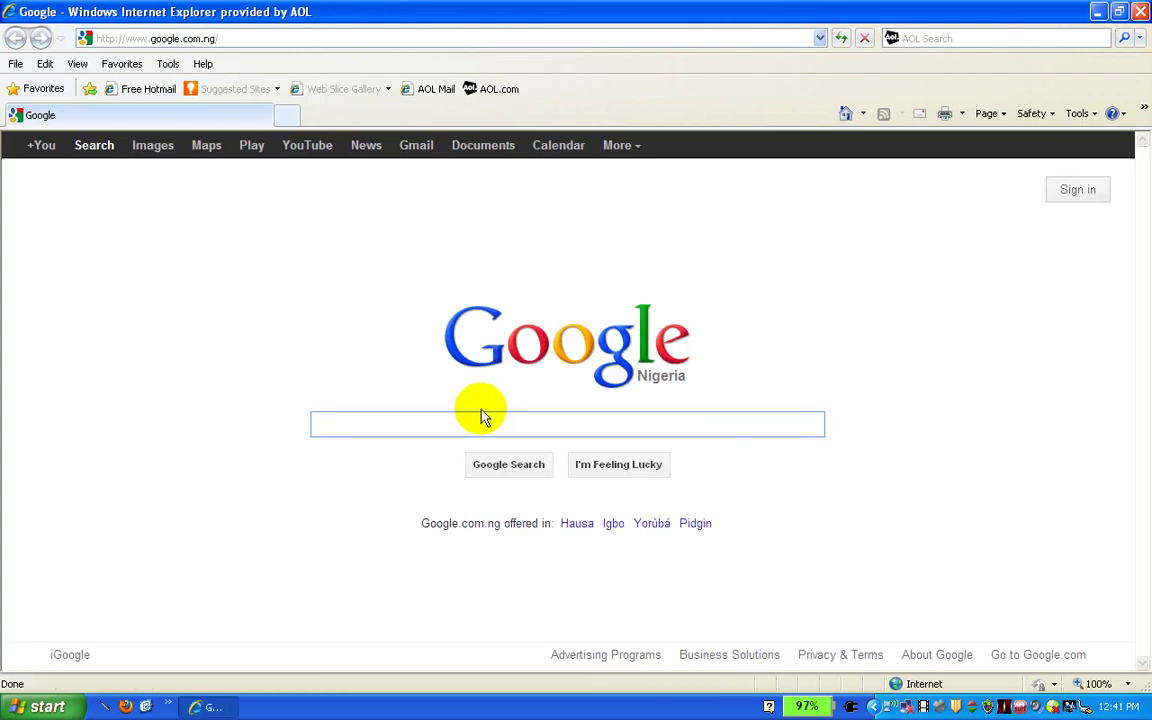
- Submit a Google search for 'NIGERIAN NEWS'
text(NI)
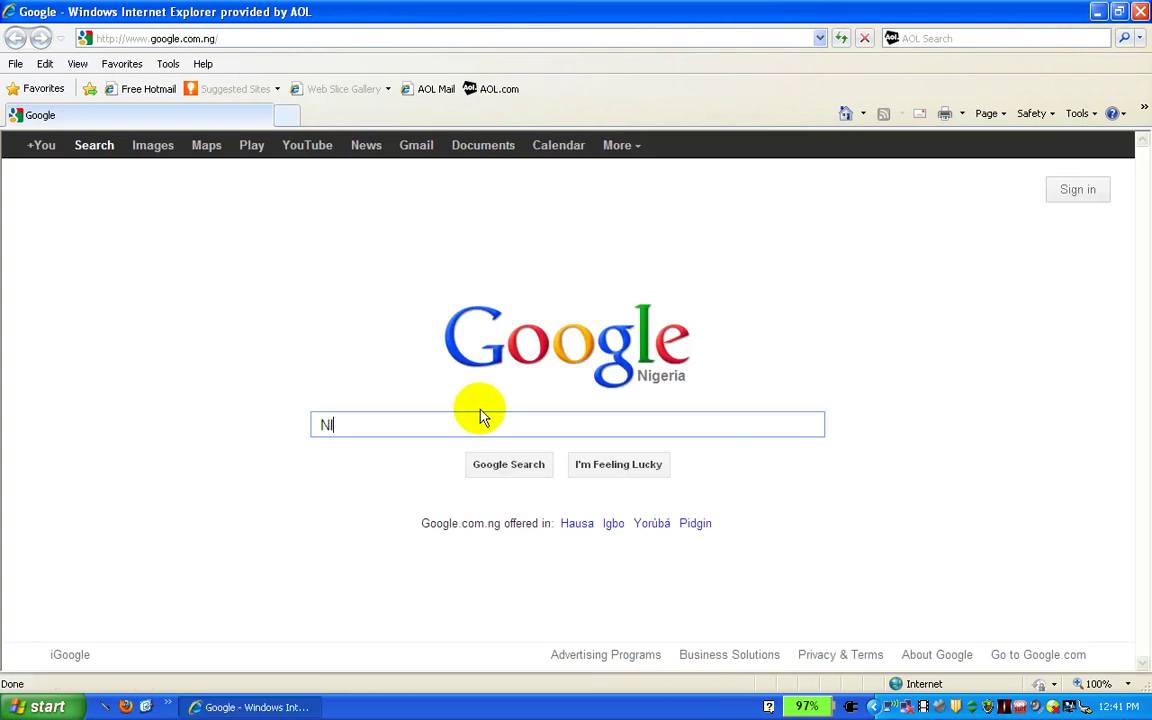
text(GERIAN NE)
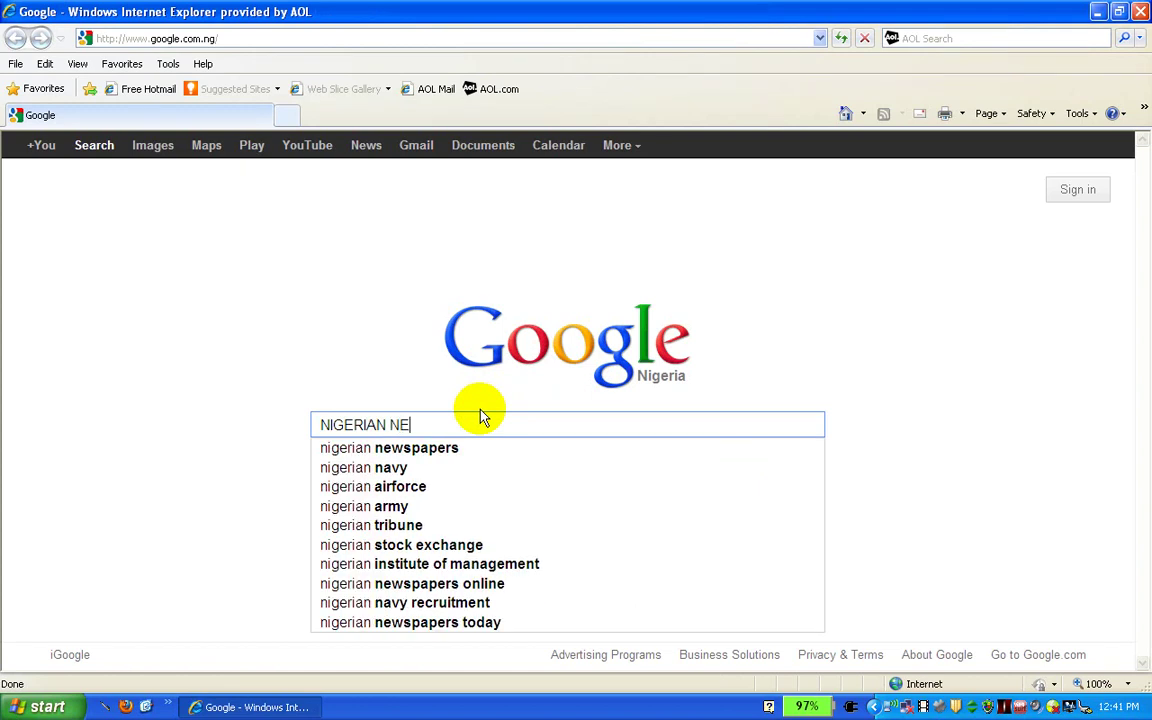
text(WS)
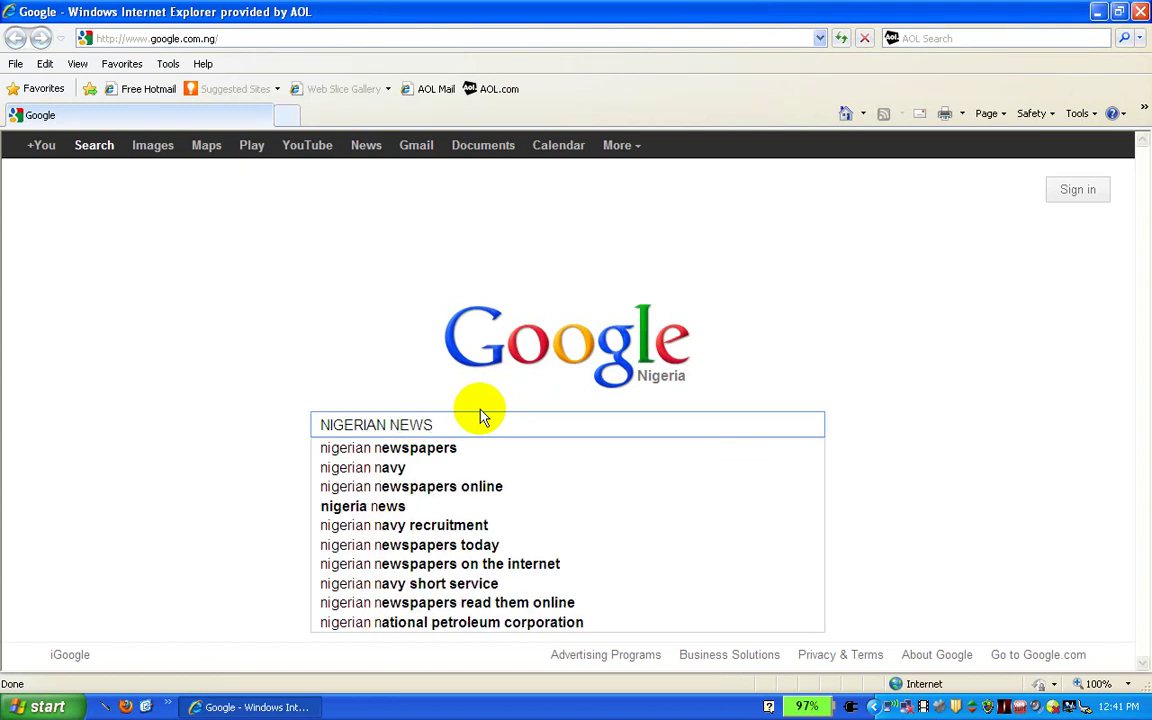
key(Return)
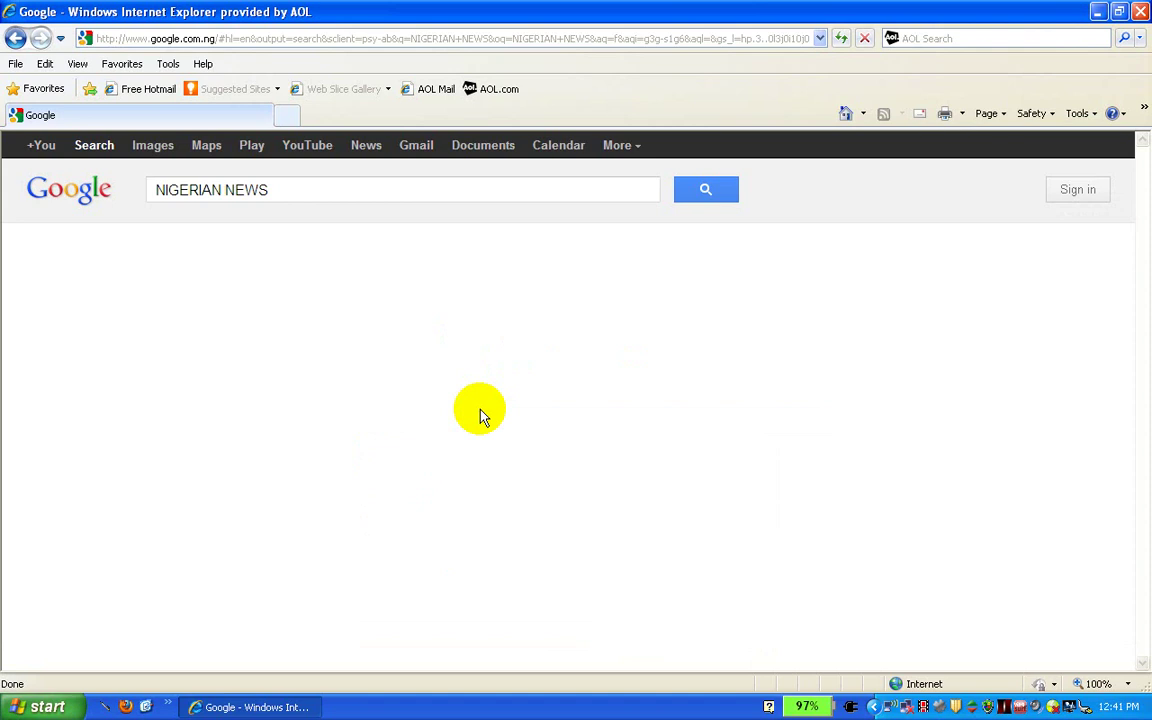